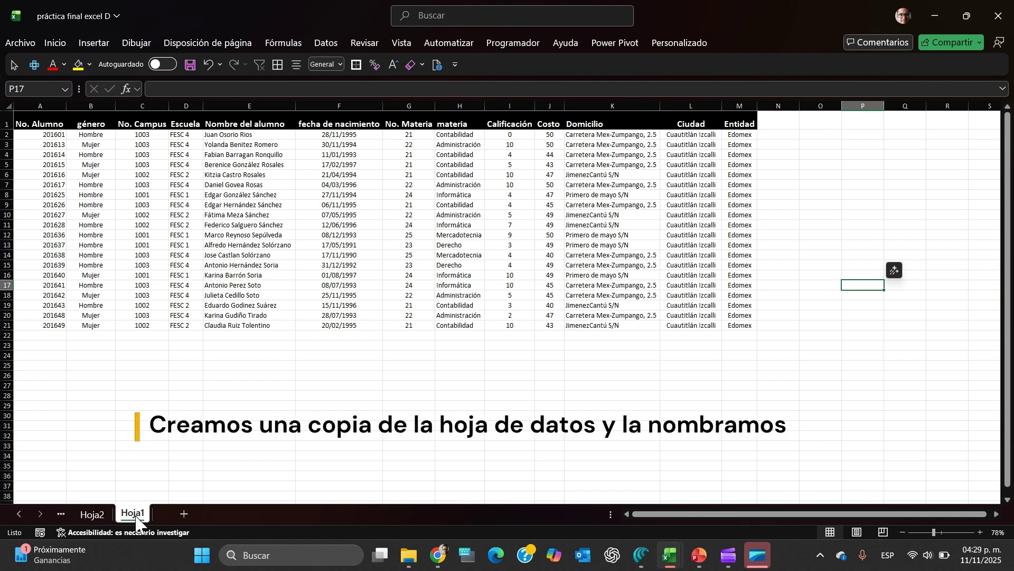
Step: Duplicate the Hoja1 data sheet, placing the copy after it, and rename the copy as reporte
drag(135, 520, 174, 523)
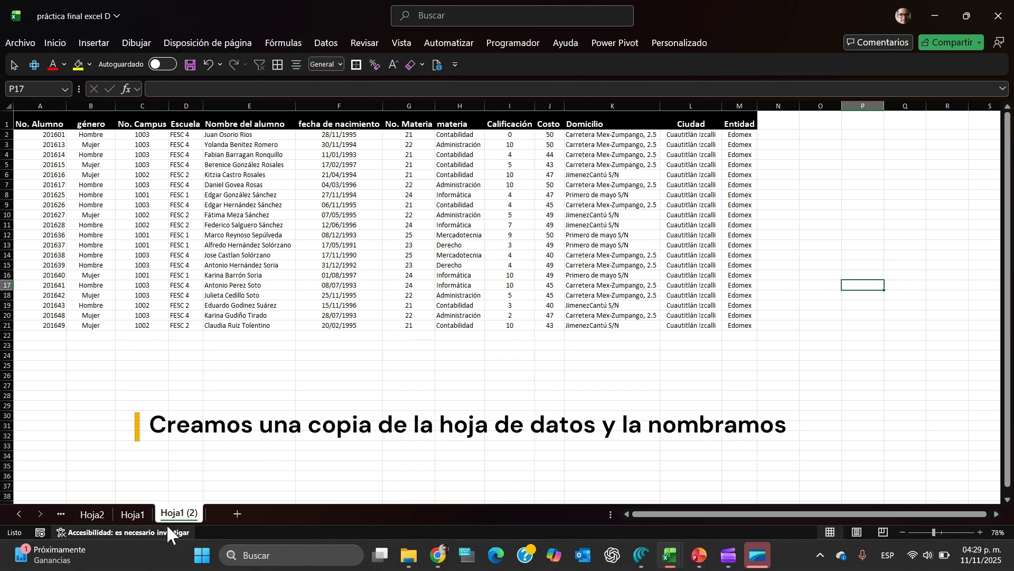
click(185, 515)
double_click(183, 512)
text(r)
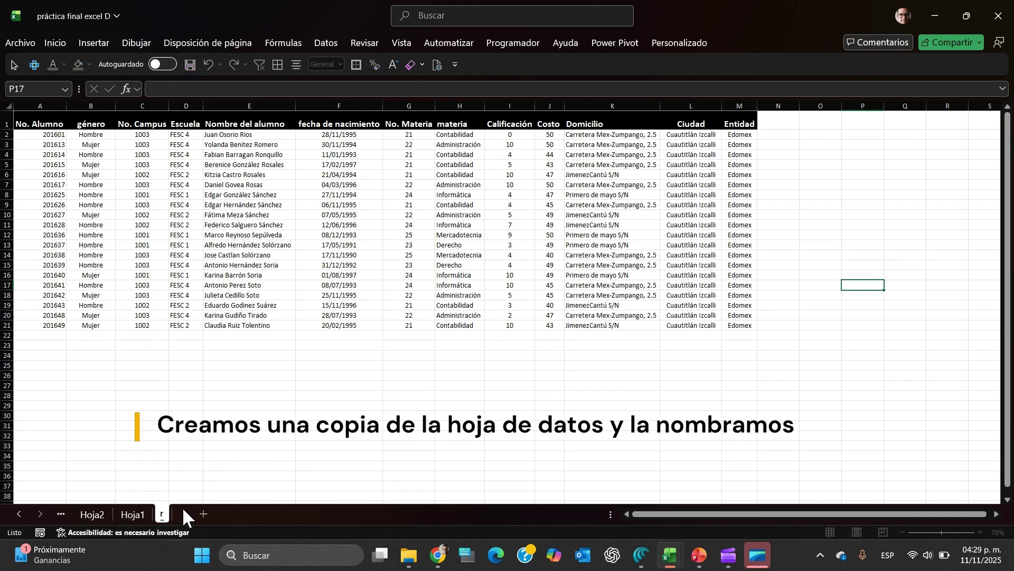
text(eporte)
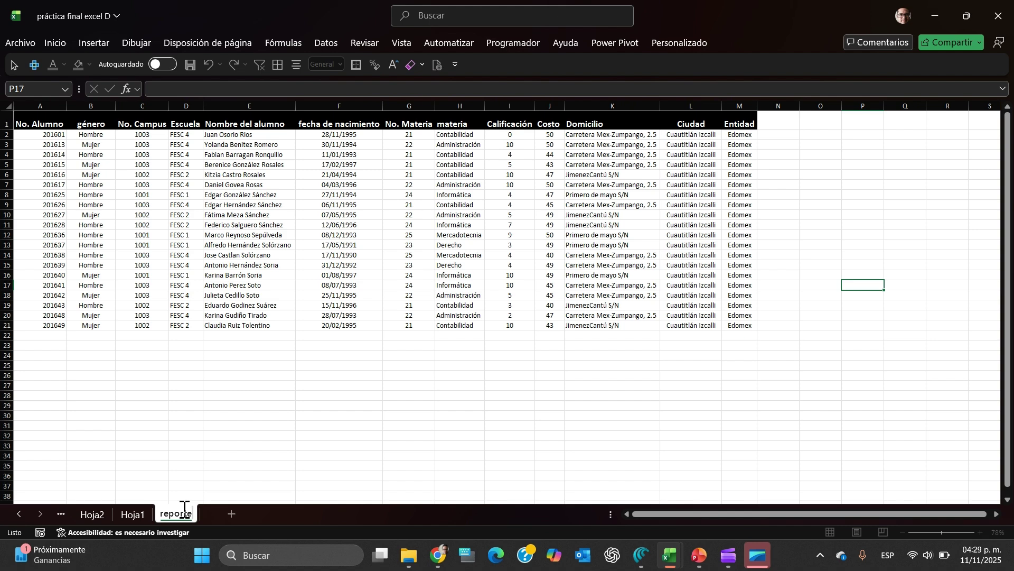
click(856, 282)
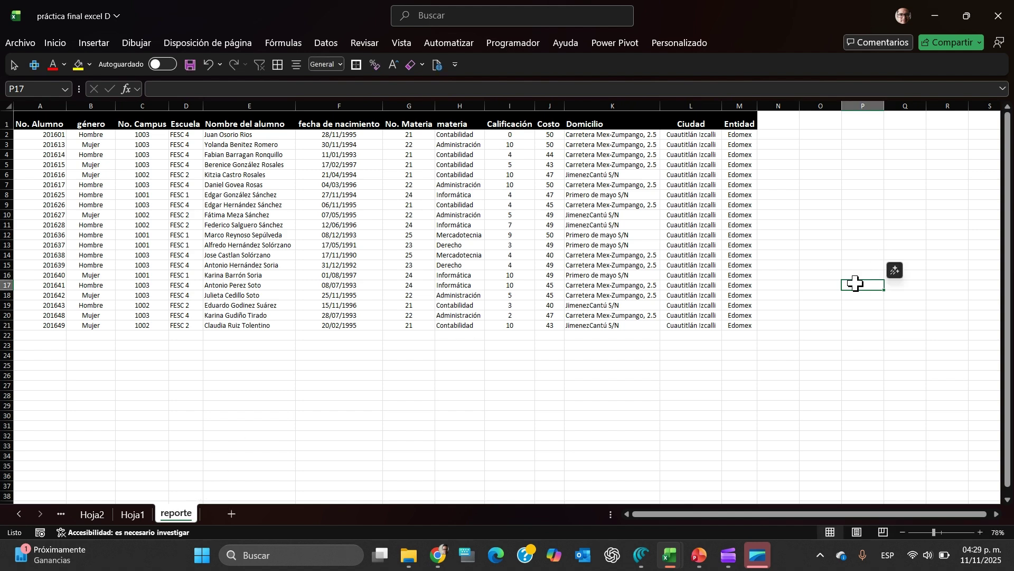
Step: Apply all borders to the whole data range starting at A2, leaving out the header row
key(ctrl+Up)
key(ctrl+Left)
key(ctrl+Left)
key(Down)
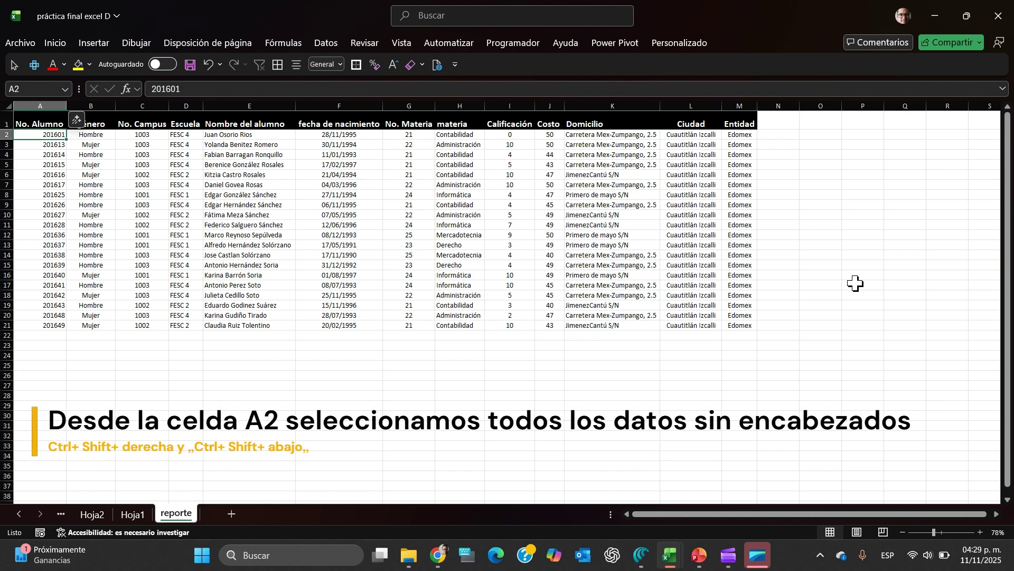
key(ctrl+shift+Right)
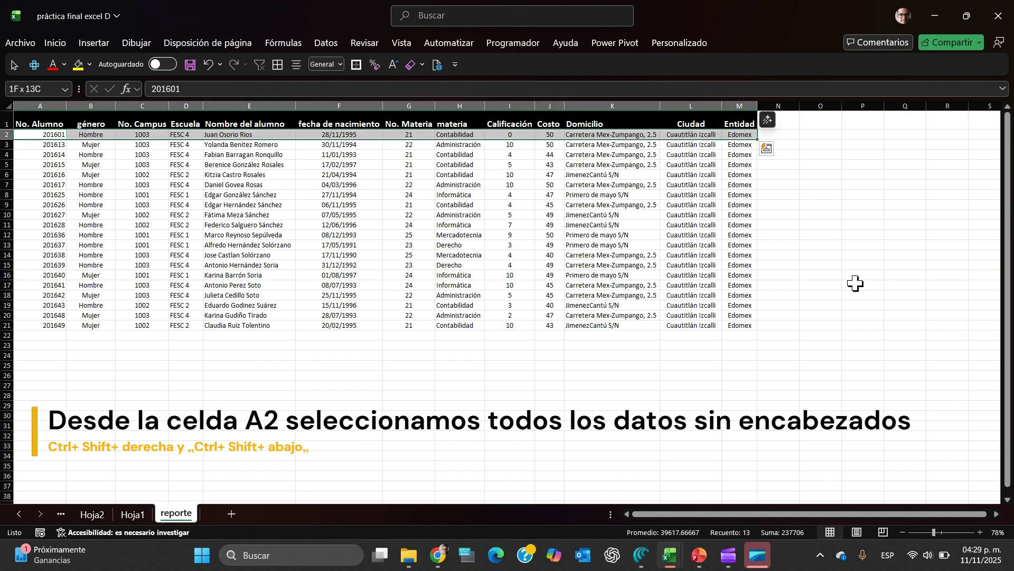
key(ctrl+shift+Down)
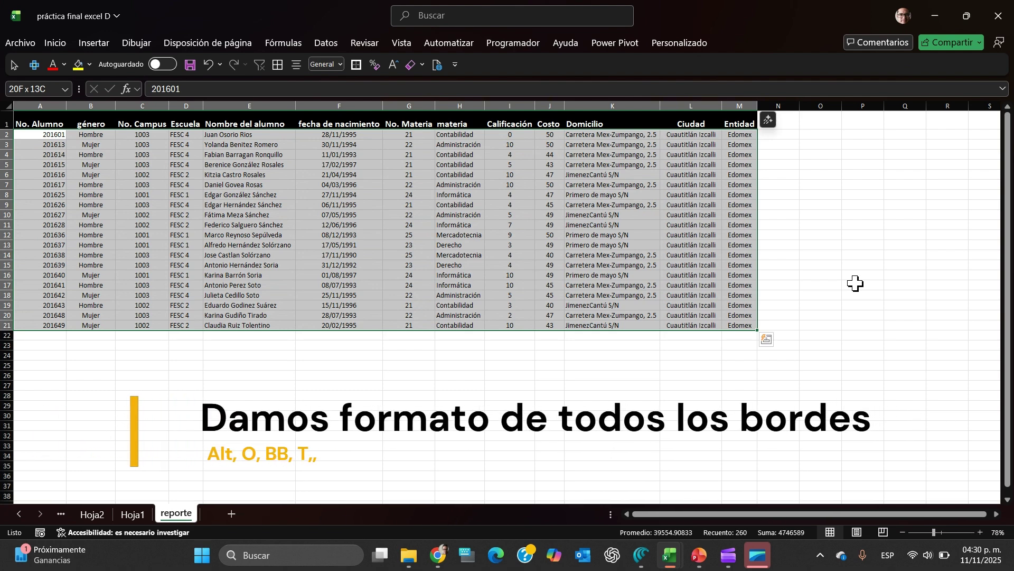
key(alt)
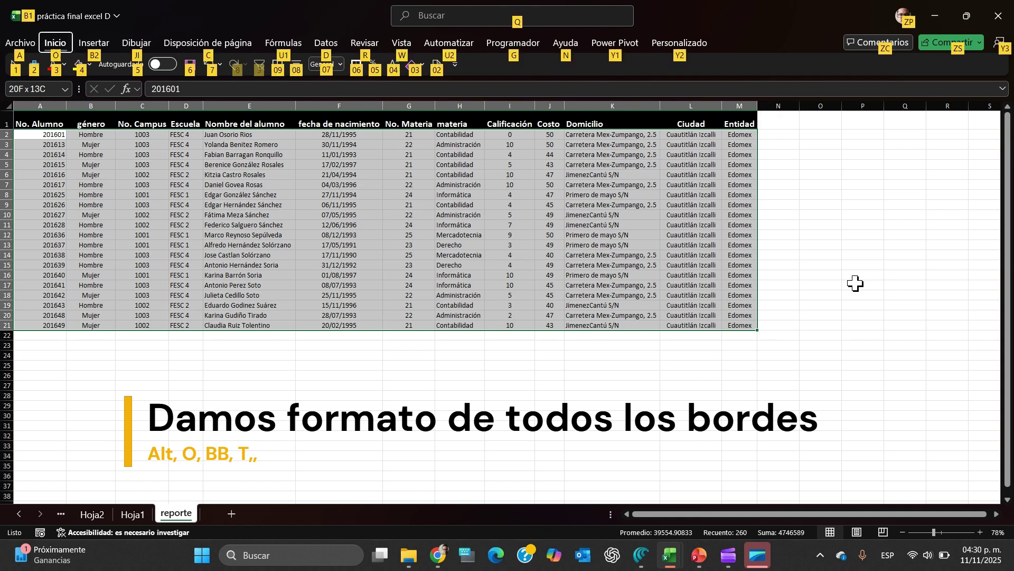
key(o)
key(b)
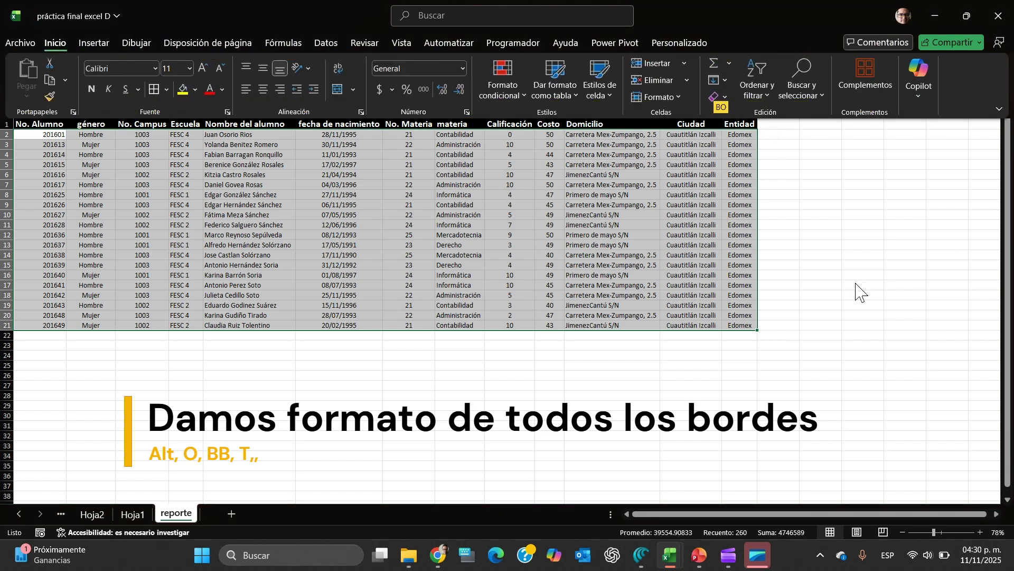
key(b)
key(t)
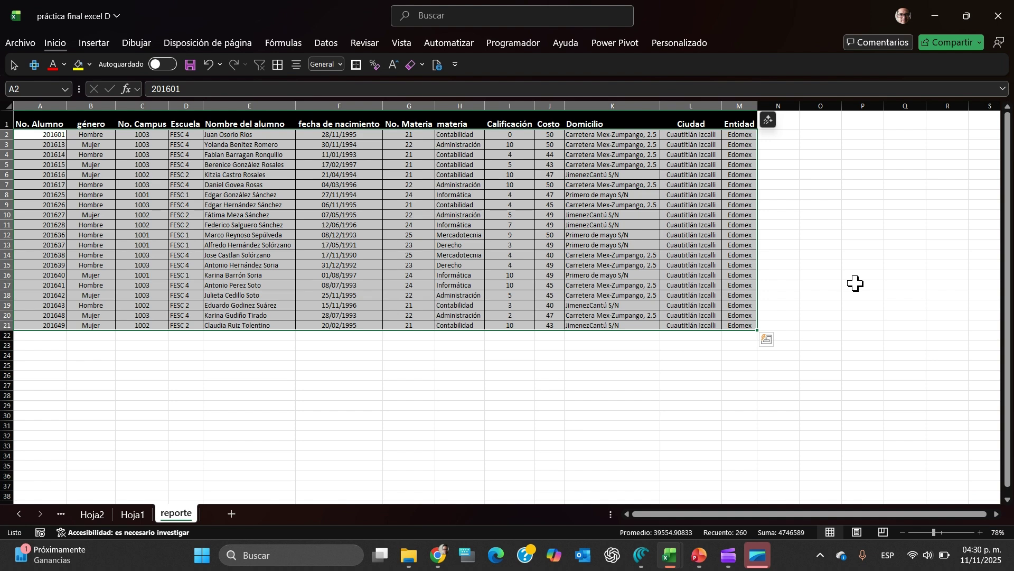
Step: Start a formula-based conditional formatting rule for the data rows with the formula =$I2=10
click(51, 36)
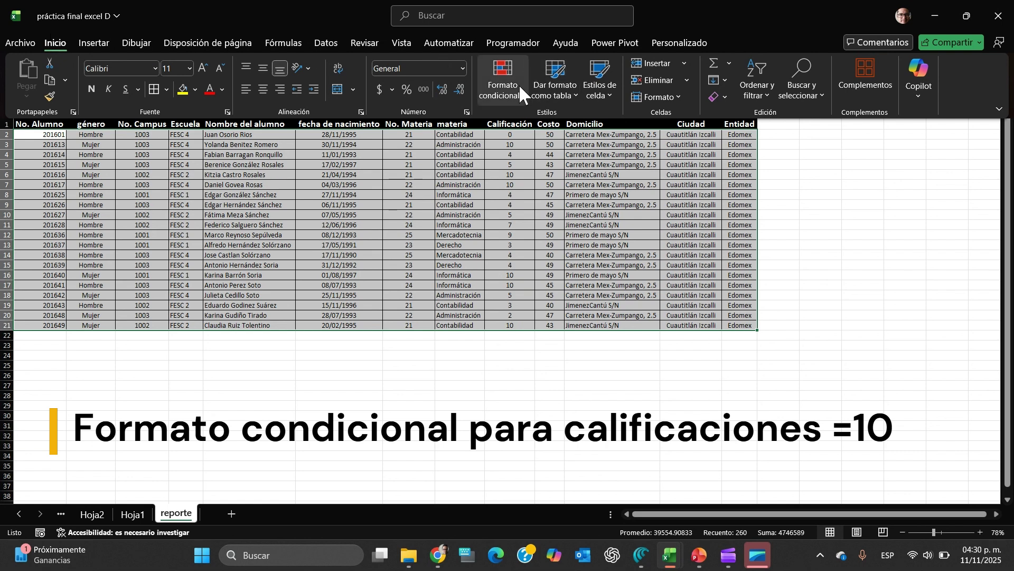
click(517, 87)
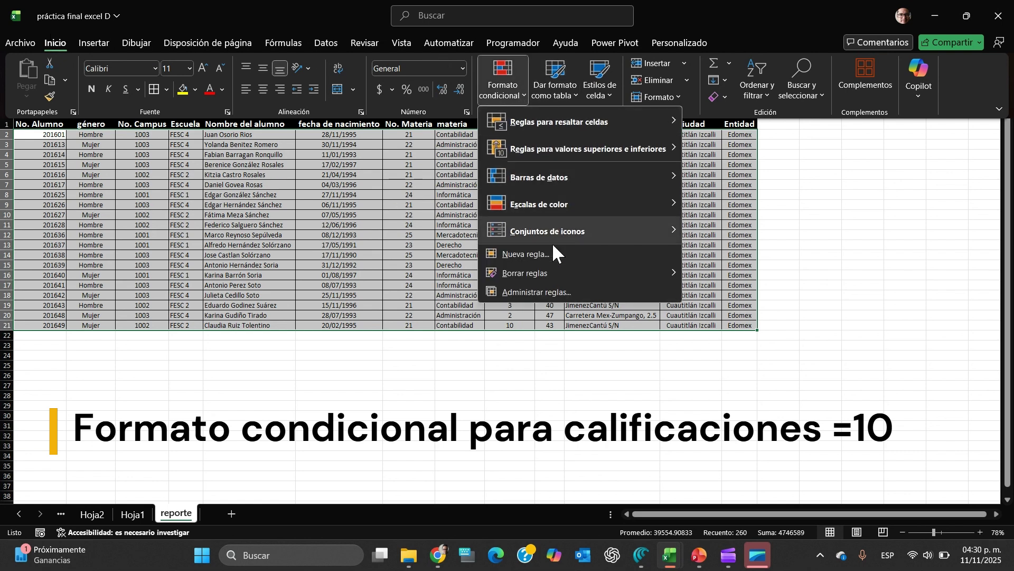
click(528, 254)
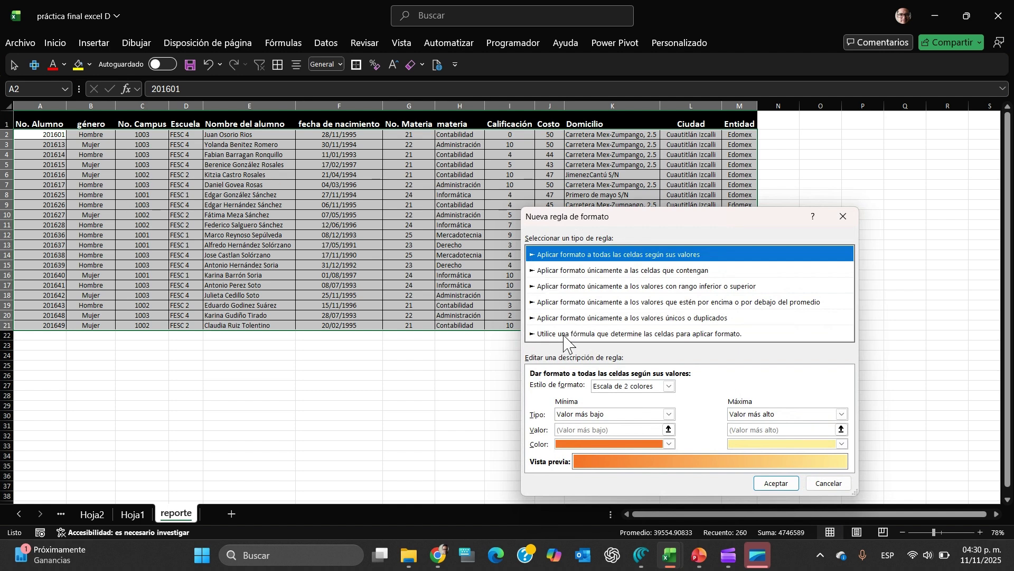
click(565, 334)
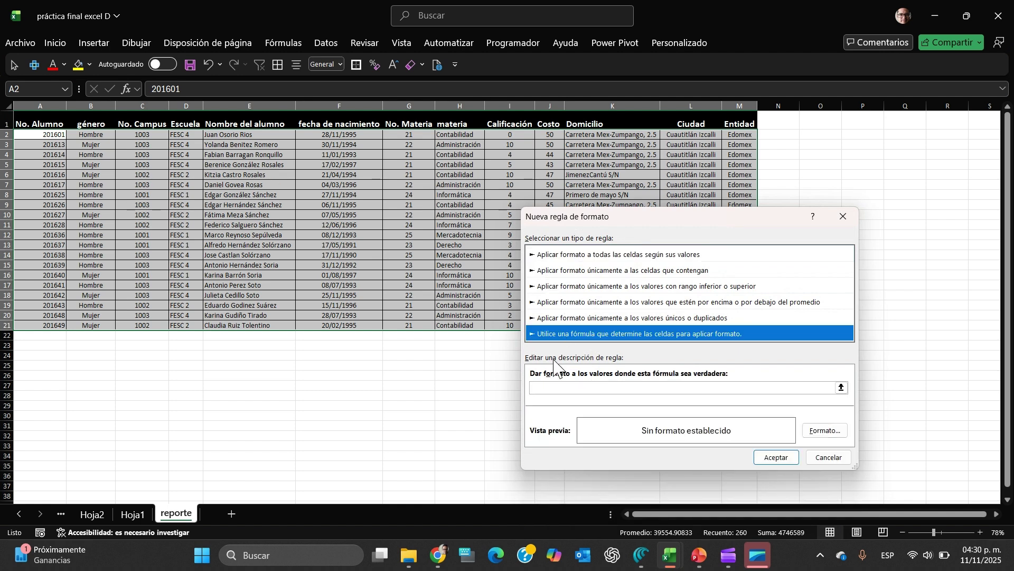
click(551, 387)
text(=)
click(502, 136)
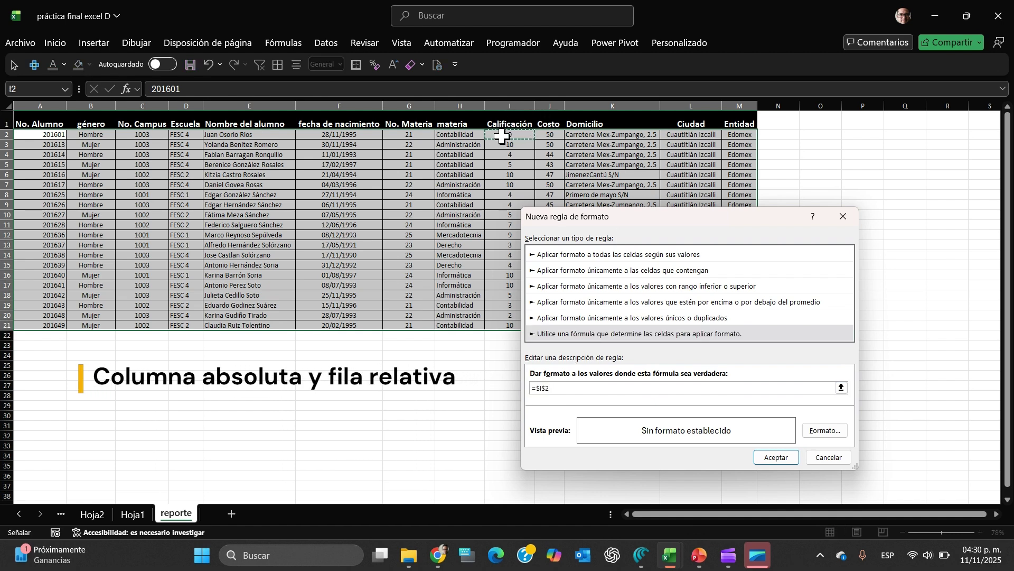
key(F4)
key(F4)
text(=10)
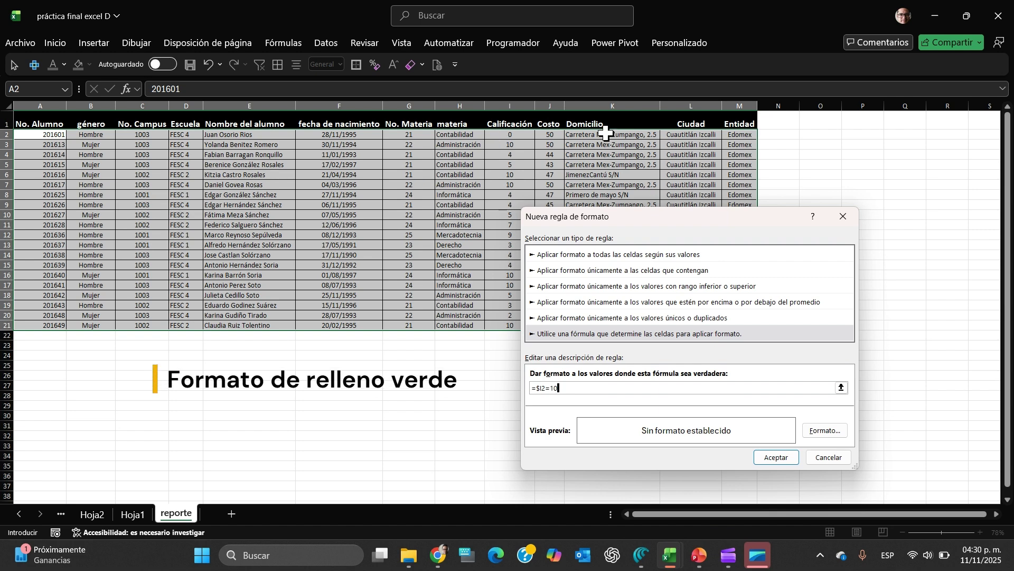
Step: Give the =$I2=10 rule a light green fill and apply it to the data rows
click(826, 431)
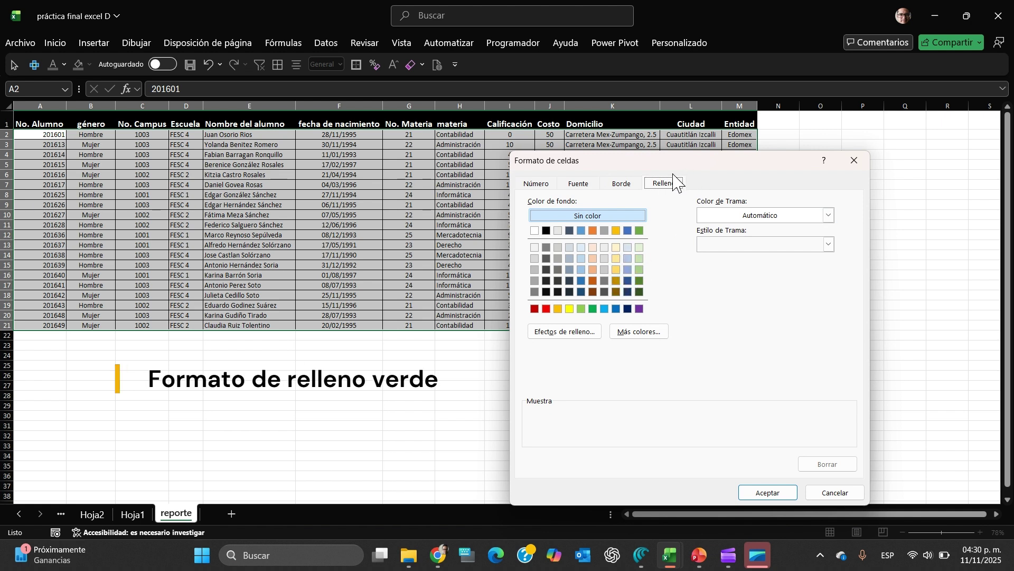
click(640, 259)
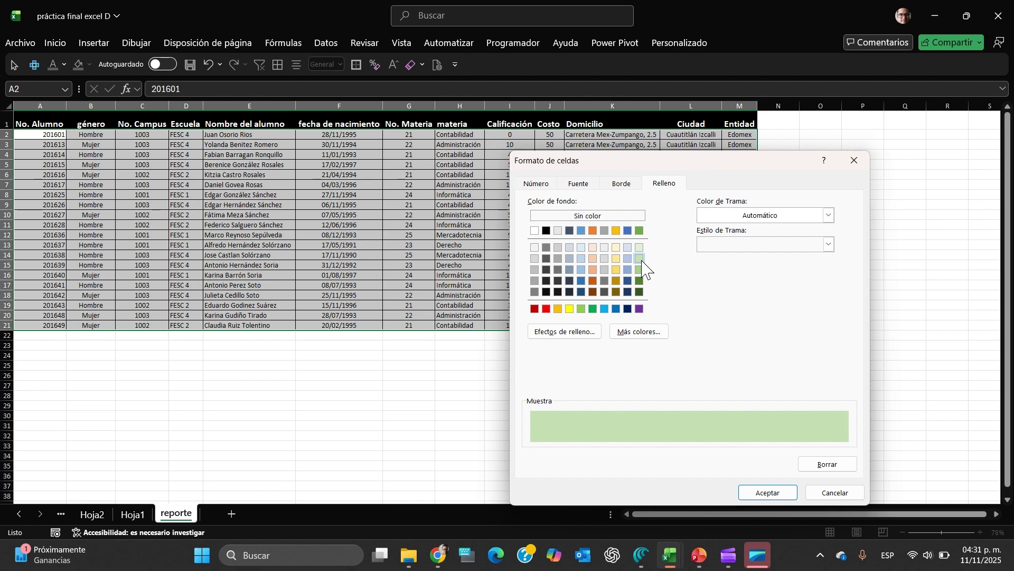
click(754, 495)
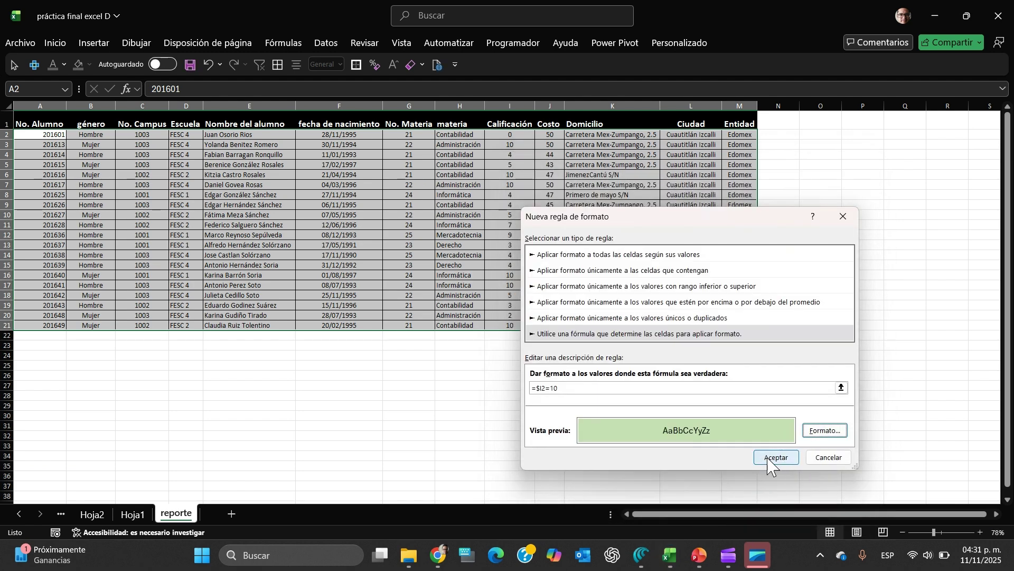
click(771, 458)
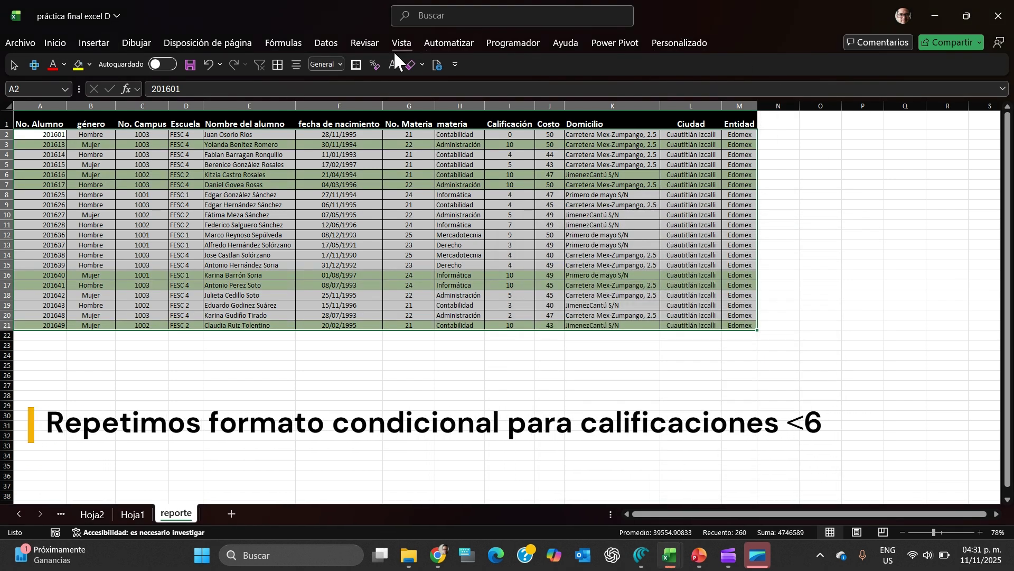
Step: Start a second formula-based conditional formatting rule for the same data rows with the formula =$I2<6
click(47, 45)
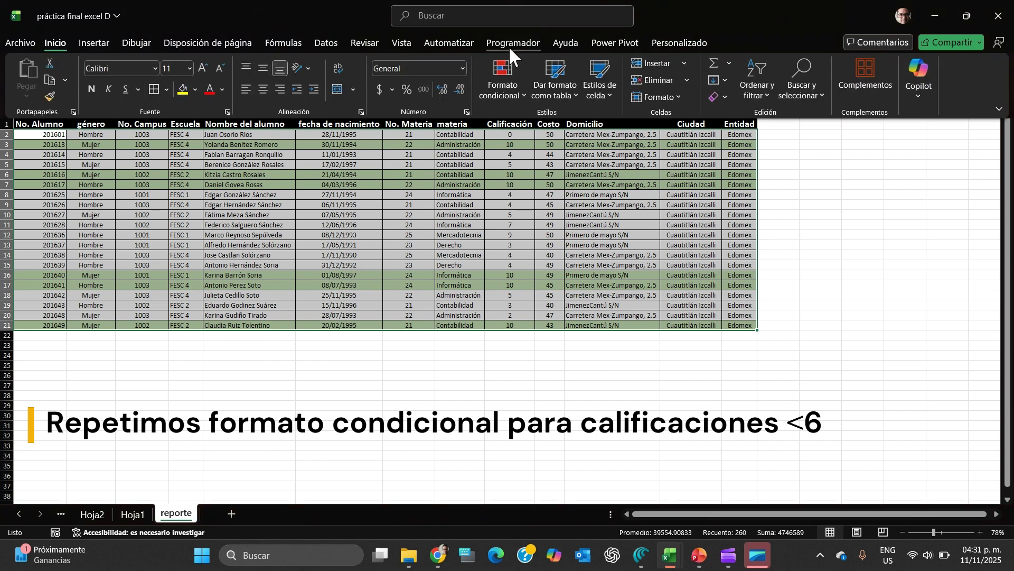
click(520, 101)
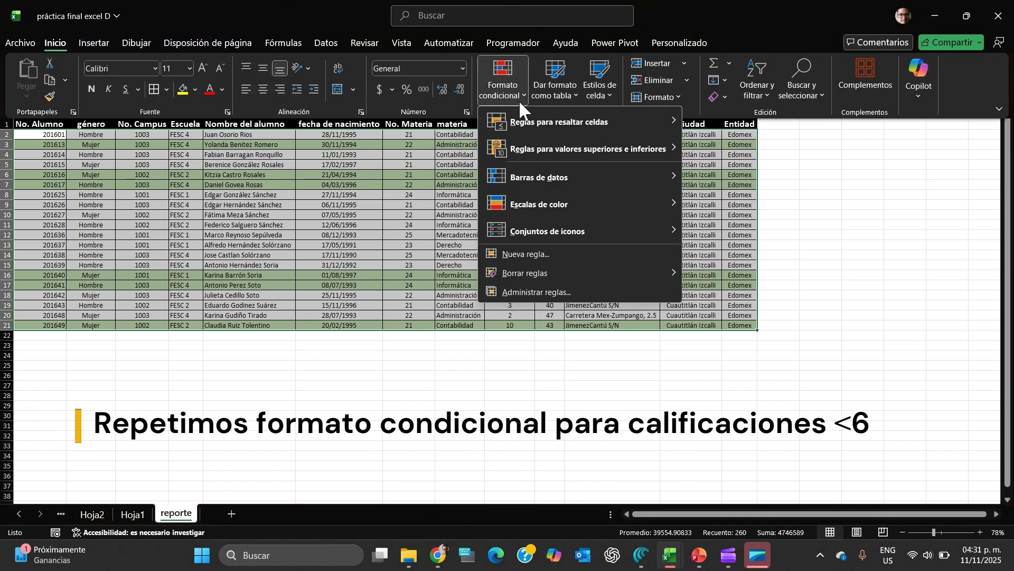
click(554, 252)
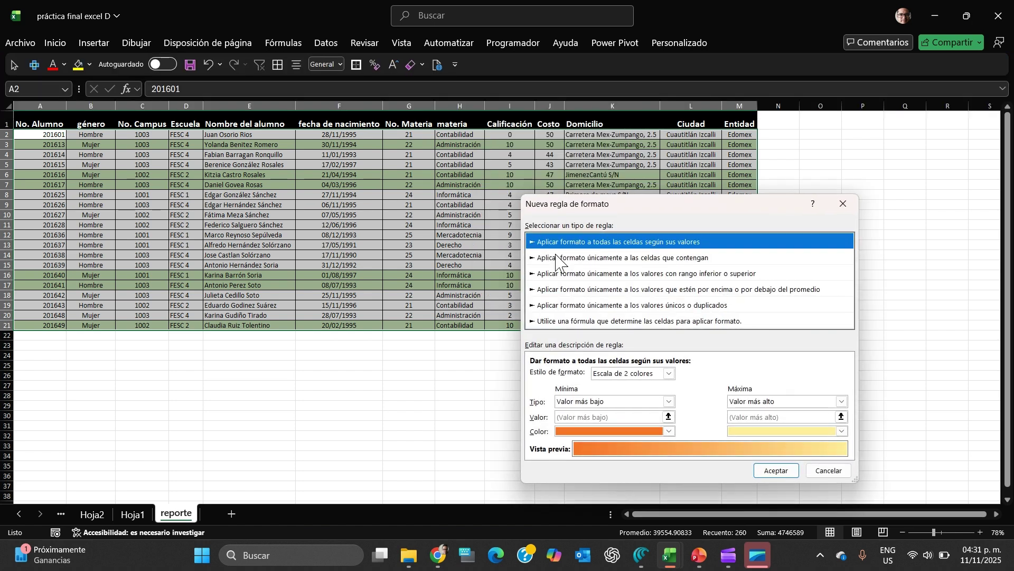
click(606, 322)
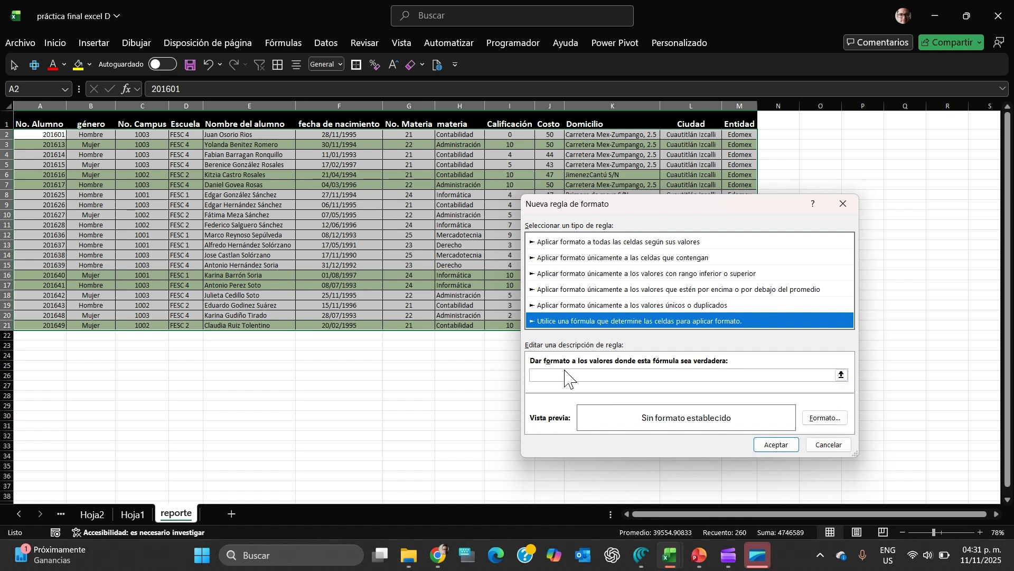
click(775, 378)
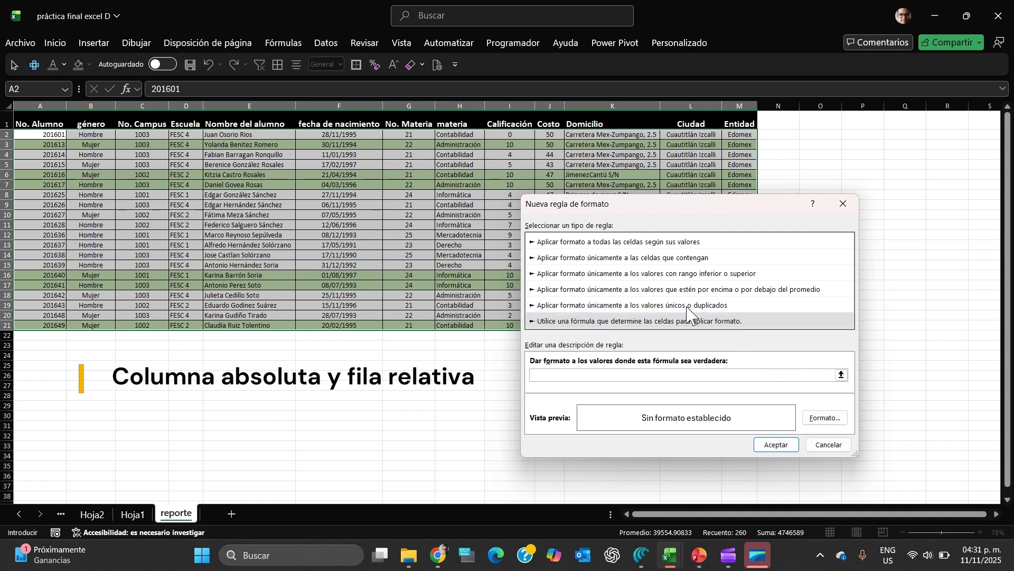
click(514, 136)
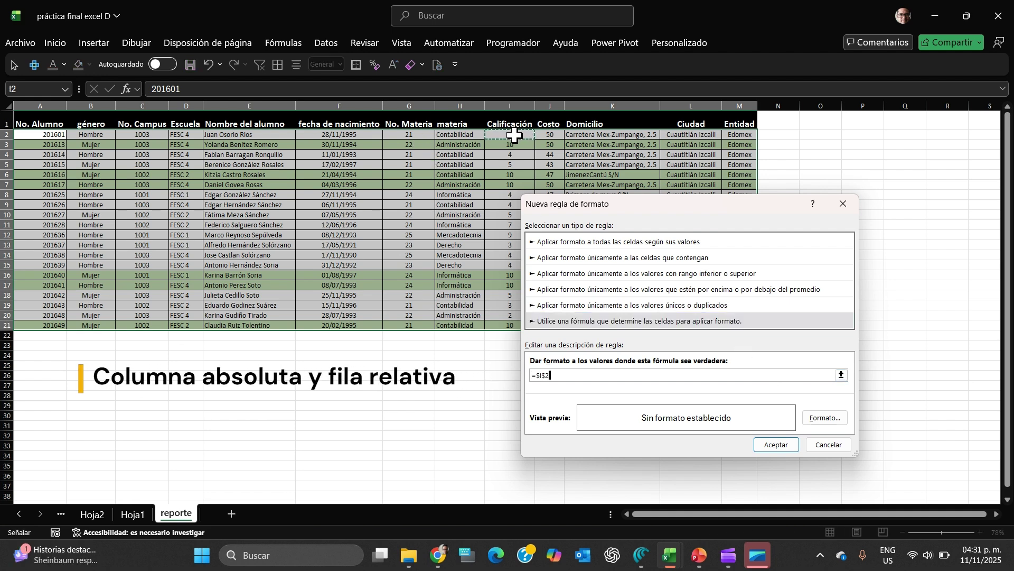
key(F4)
key(F4)
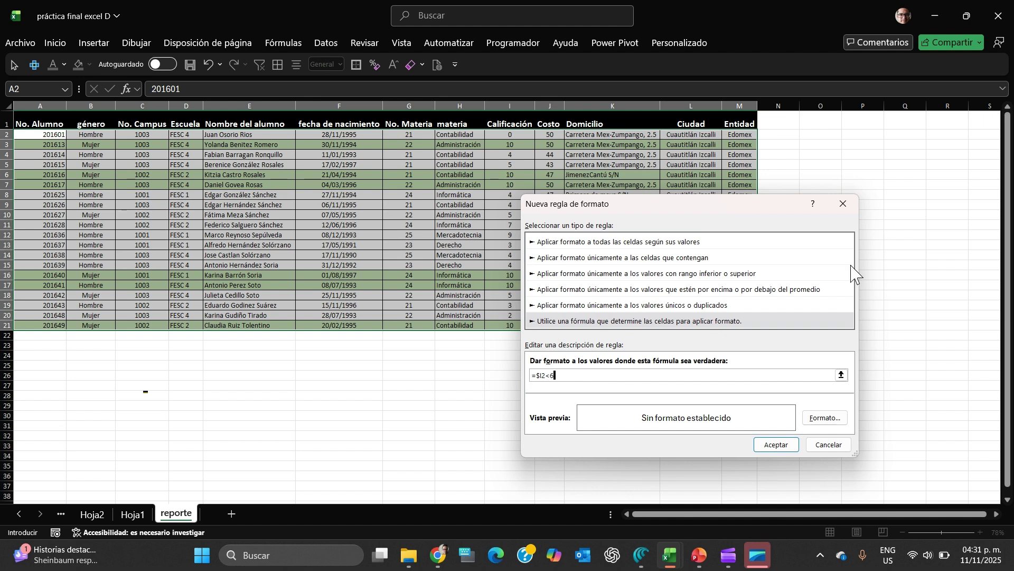
Step: Give the =$I2<6 rule the standard orange fill and apply it to the data rows
click(837, 418)
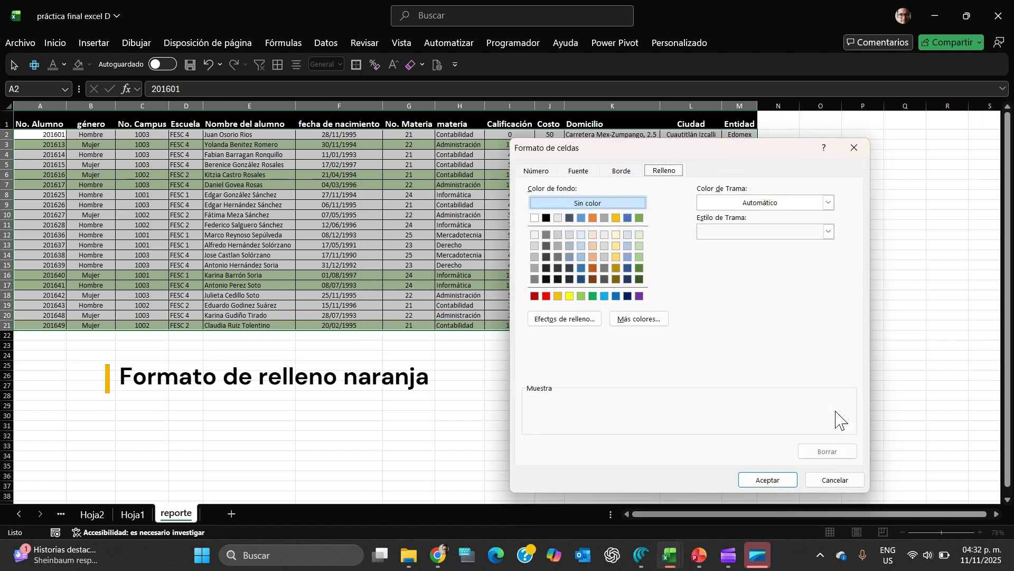
click(559, 296)
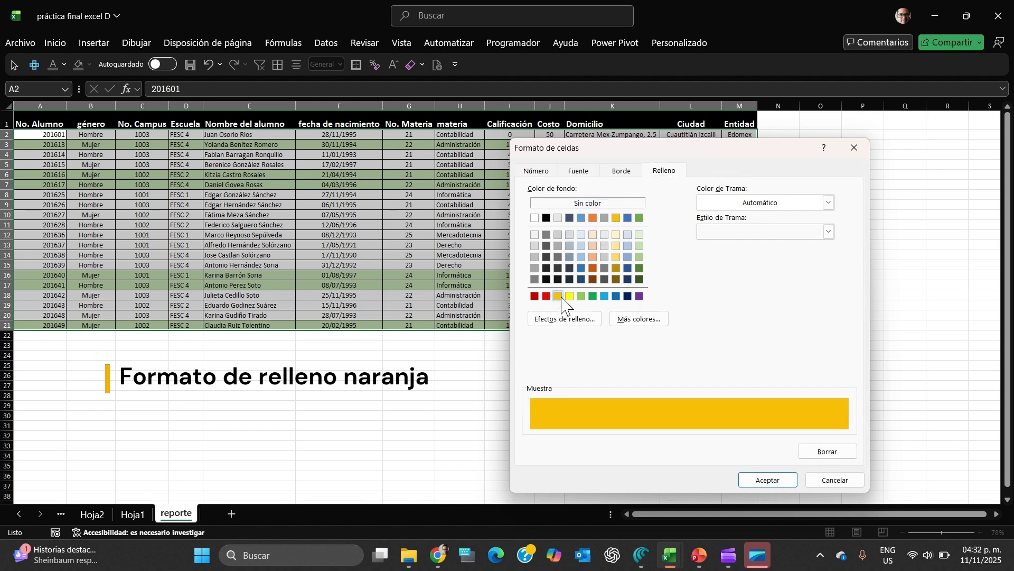
click(769, 480)
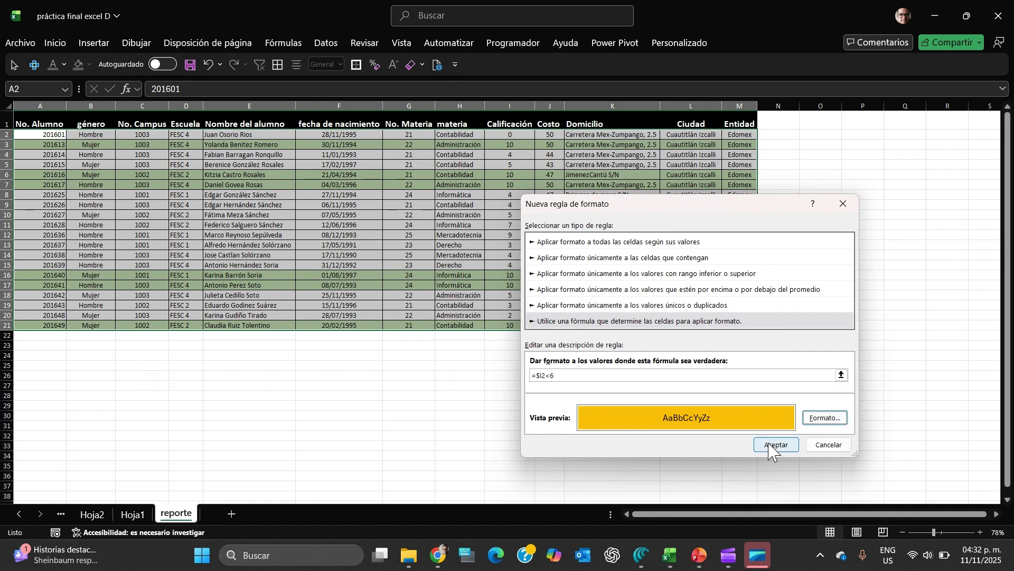
click(774, 445)
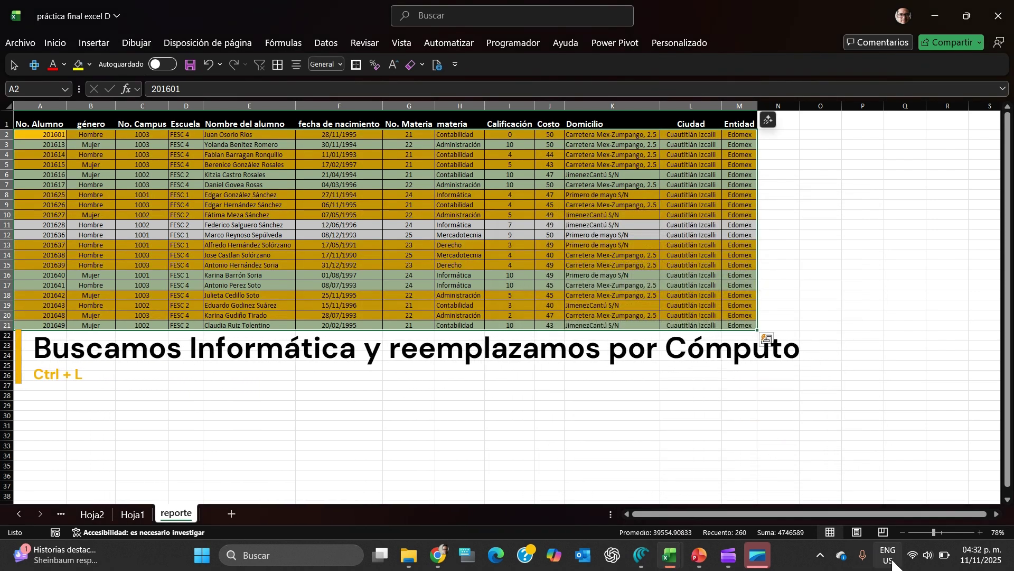
Step: Switch the keyboard language to Spanish and replace every Informática with Cómputo in the selected data
key(super+space)
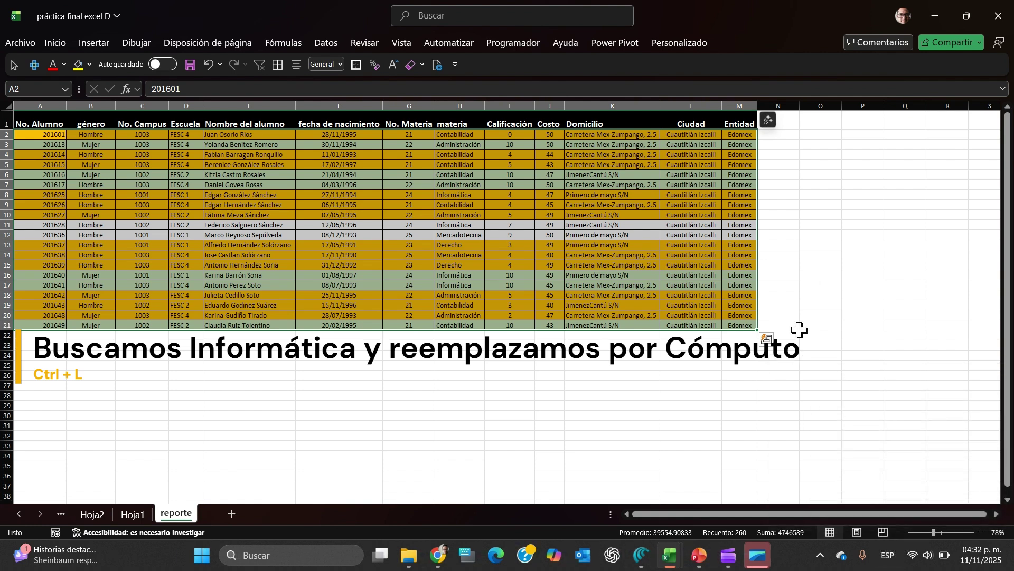
key(ctrl+l)
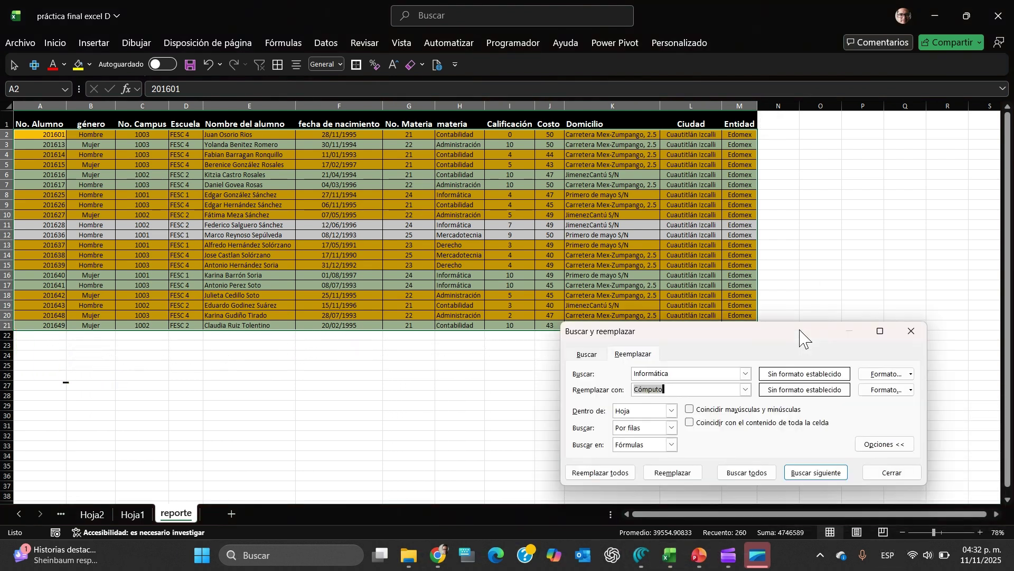
click(715, 374)
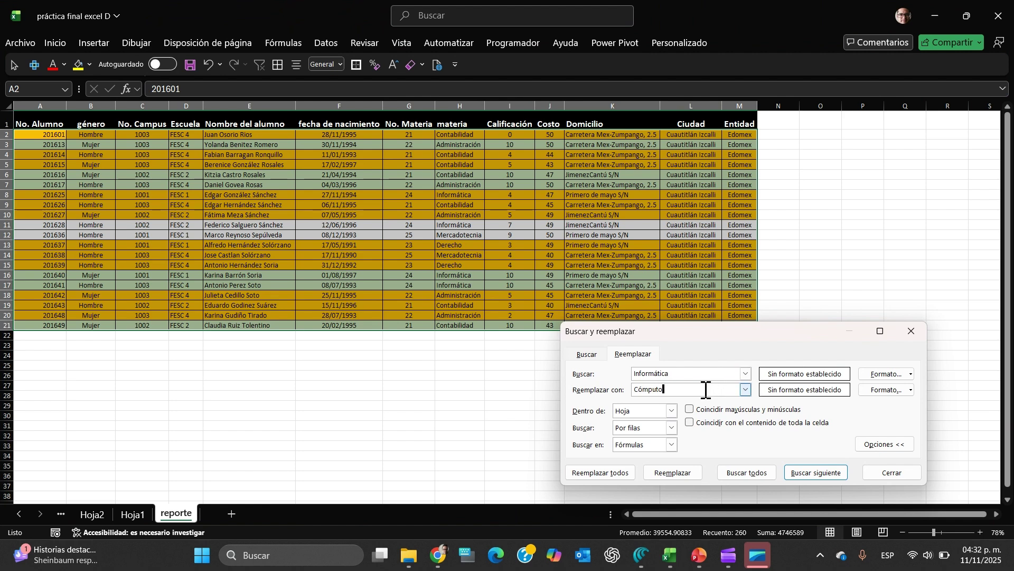
click(601, 473)
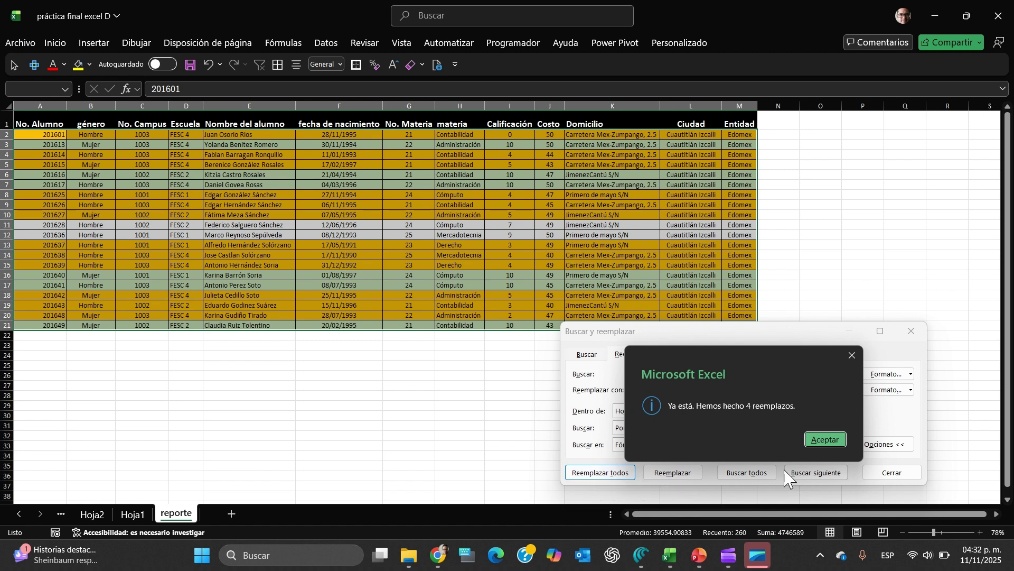
Step: Close the find-and-replace dialog and count the students in E22 with =SUBTOTALES(3,E2:E21)
click(827, 440)
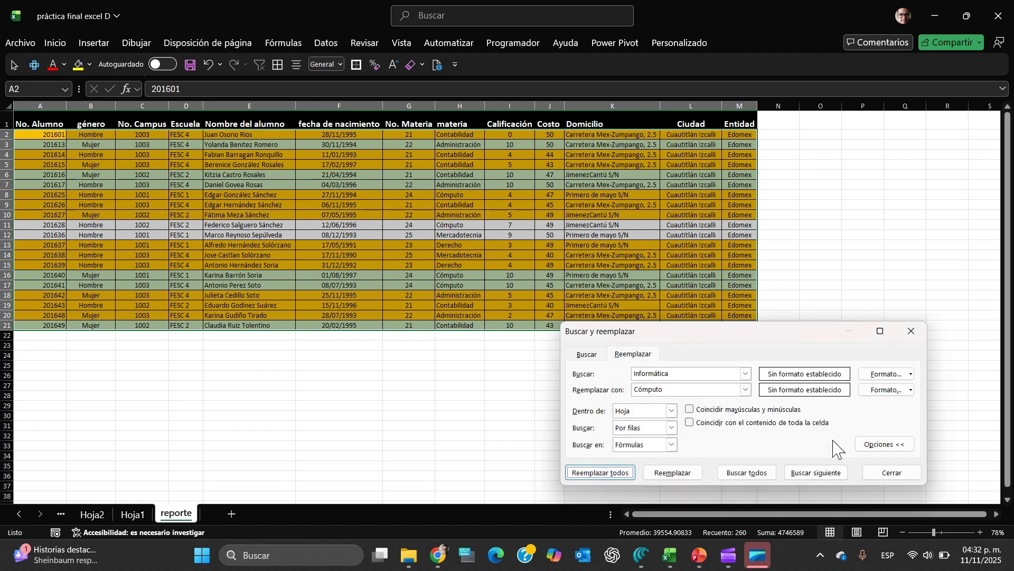
click(892, 472)
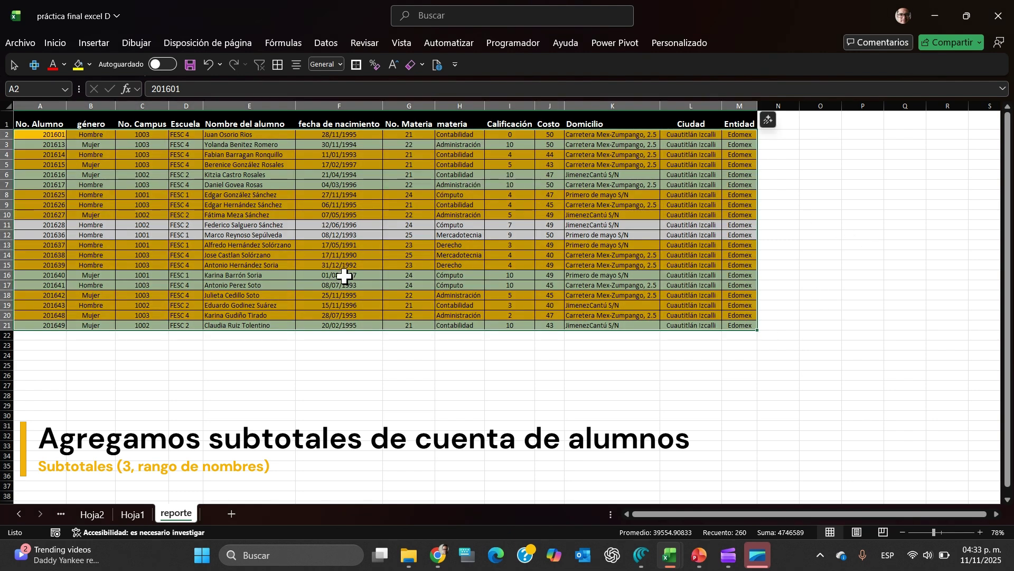
click(251, 335)
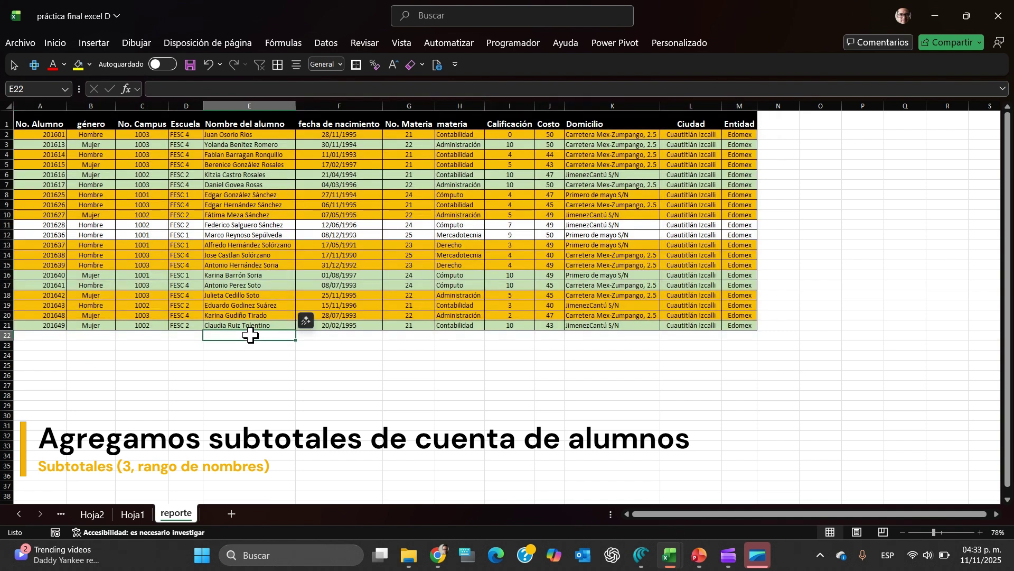
text(=subto)
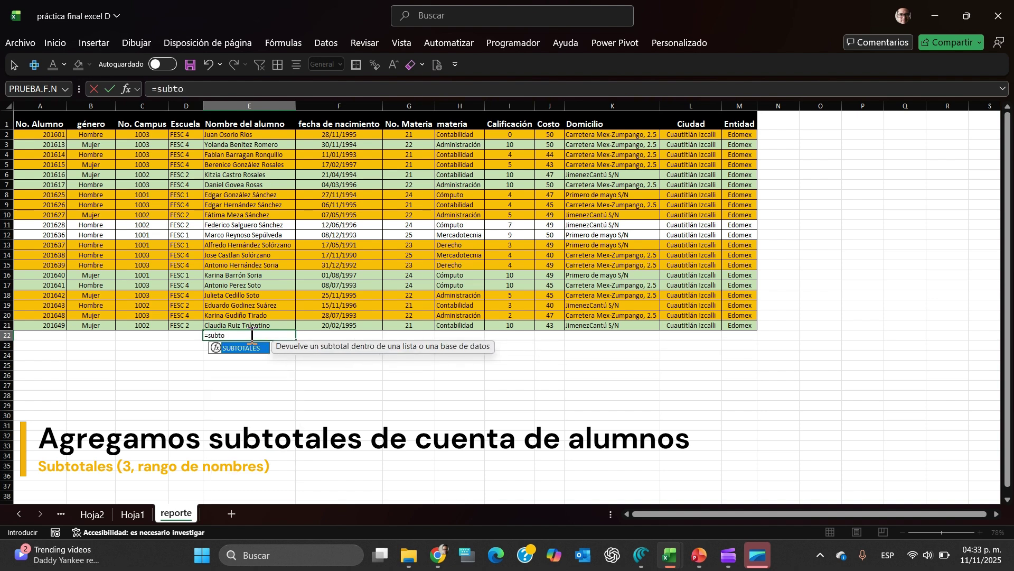
text(tales(3,)
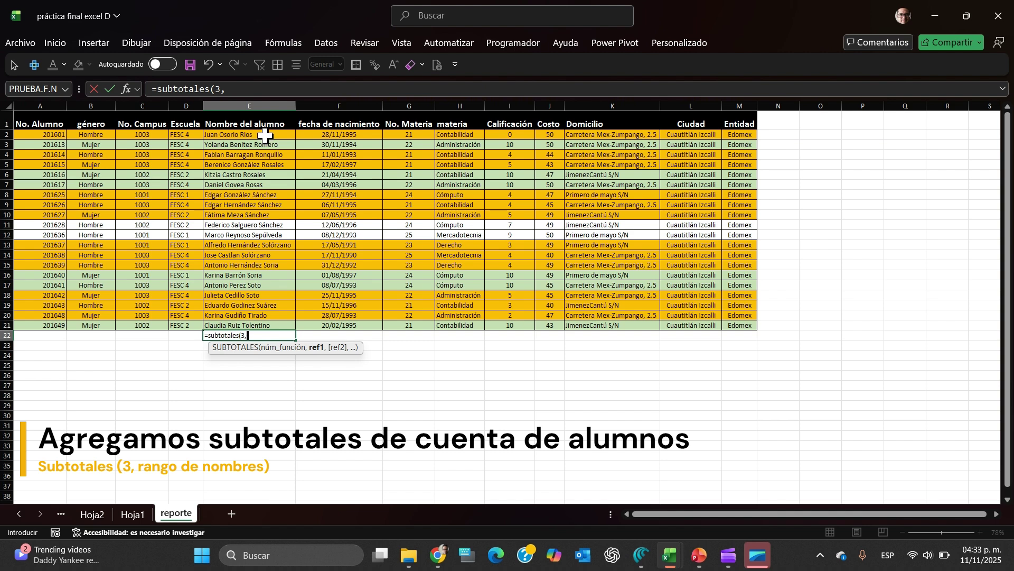
drag(265, 134, 253, 326)
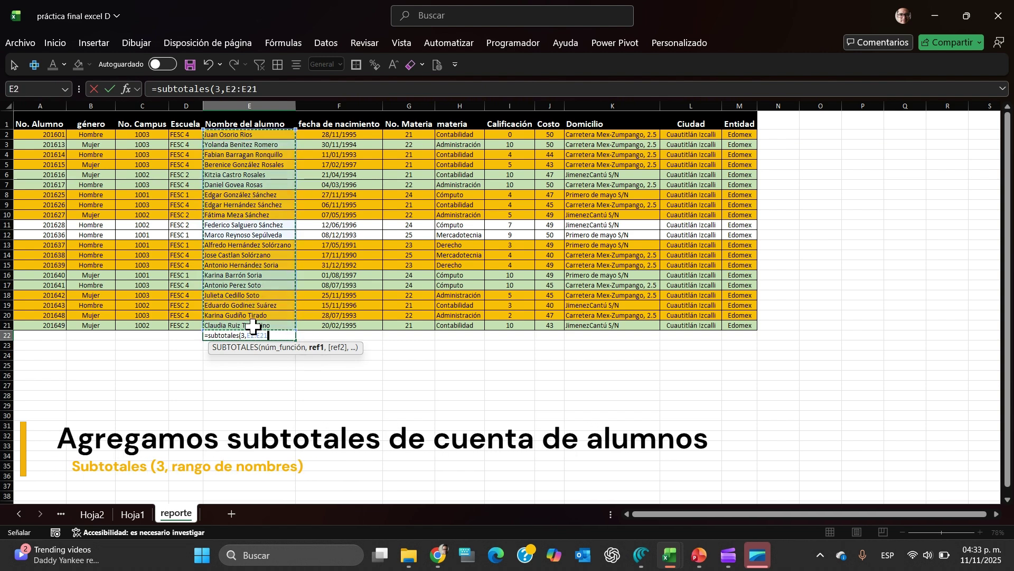
key(ctrl+Return)
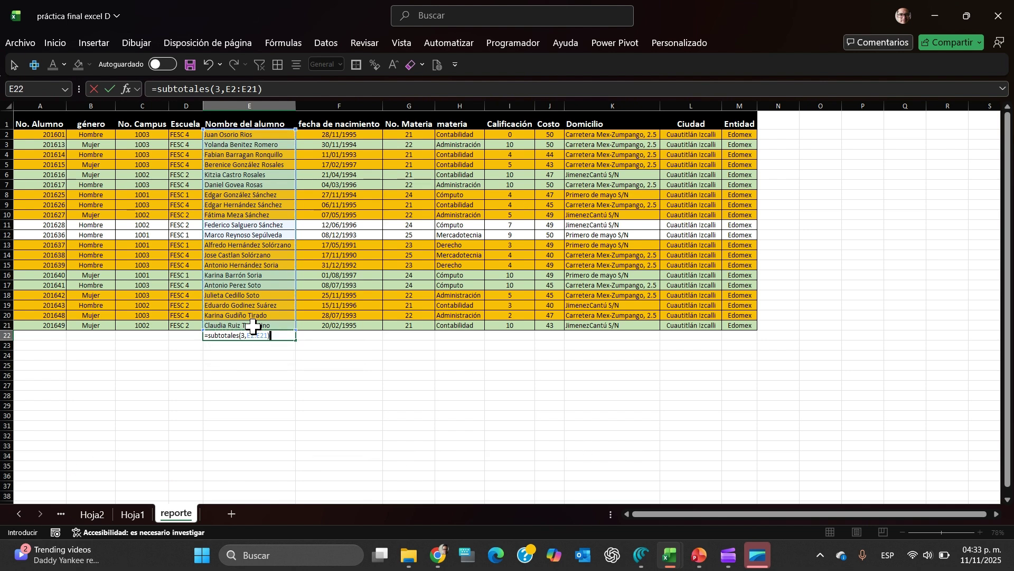
key(Return)
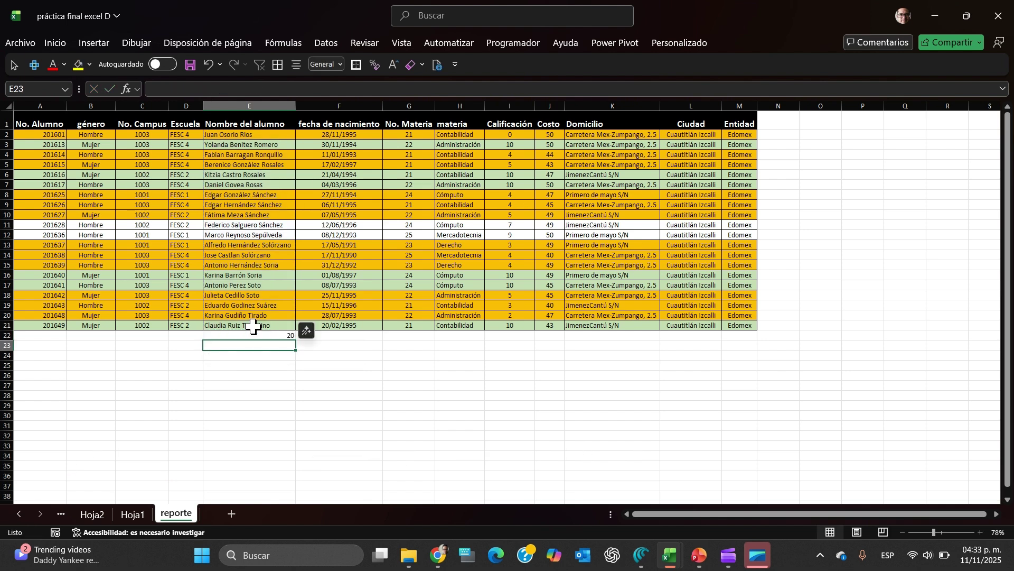
click(284, 376)
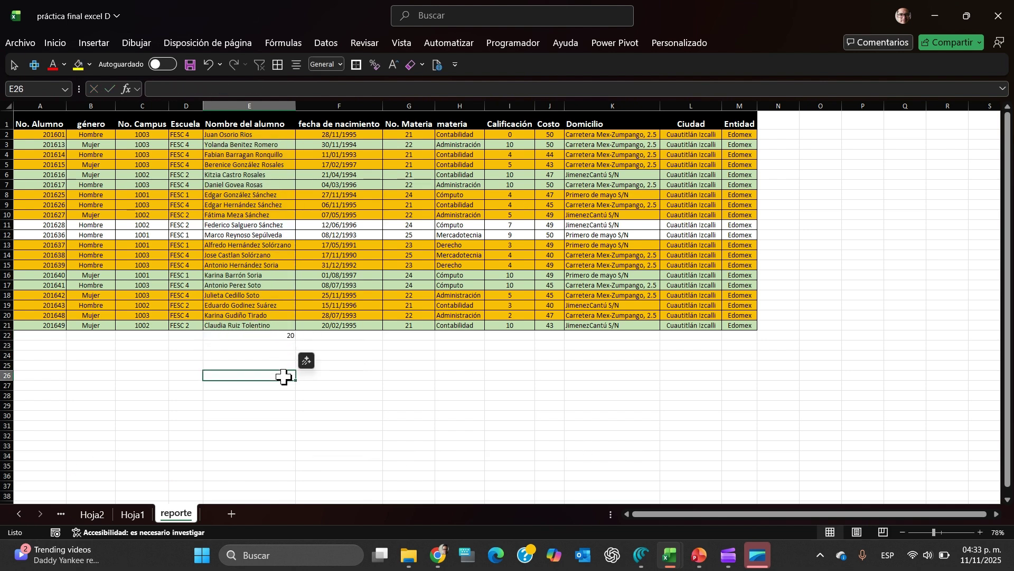
Step: Copy the student-count subtotal formula from E22 into J22, below the Costo column
click(275, 334)
key(ctrl+c)
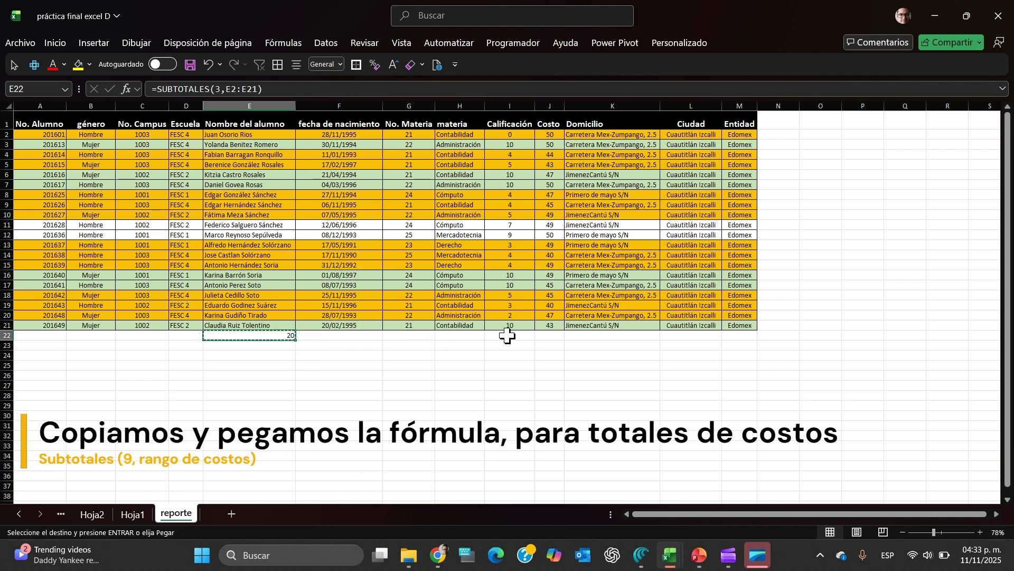
click(538, 335)
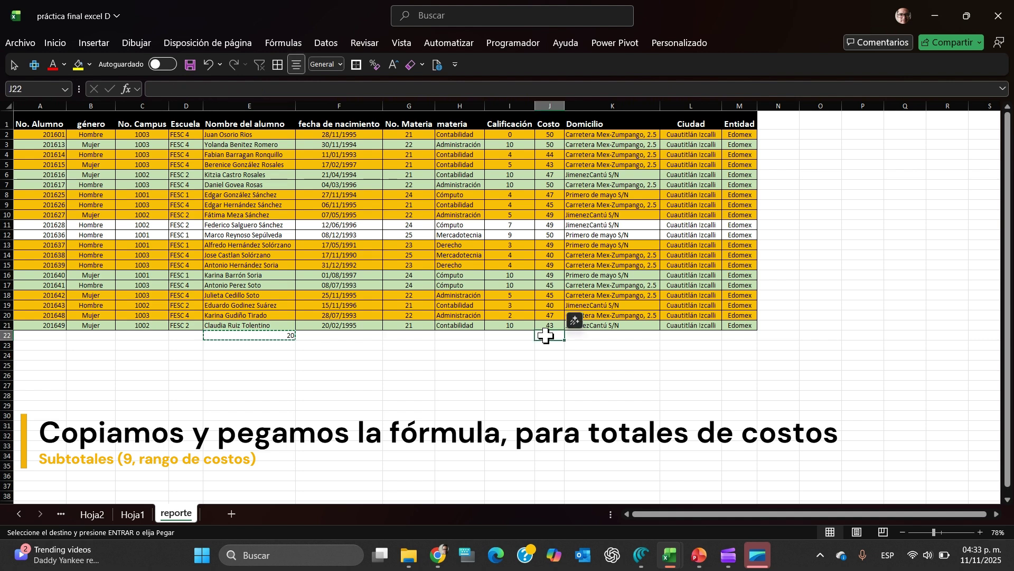
key(ctrl+v)
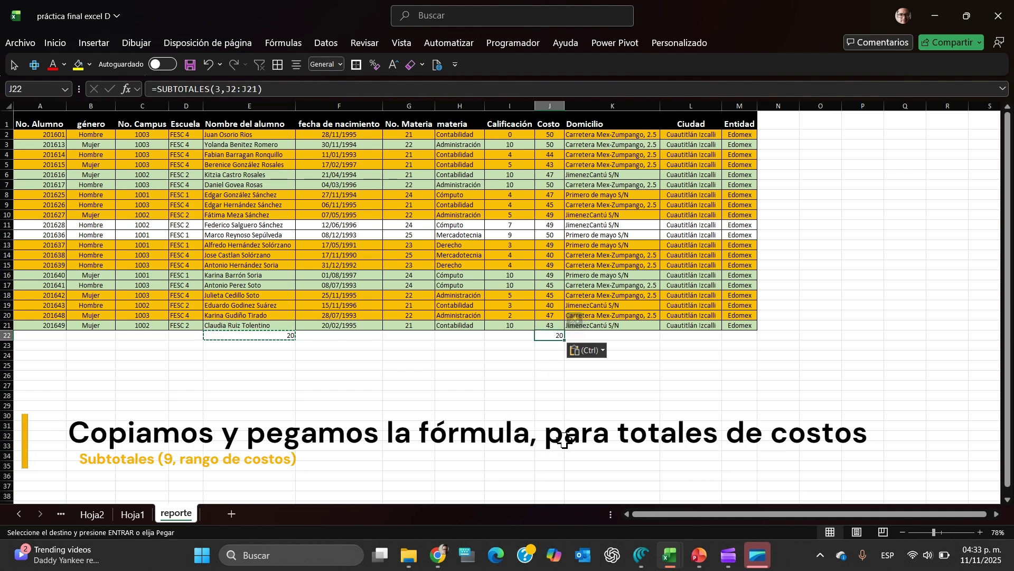
Step: Change the J22 subtotal's function number to 9 for a sum and format the whole Costo column as currency
double_click(553, 336)
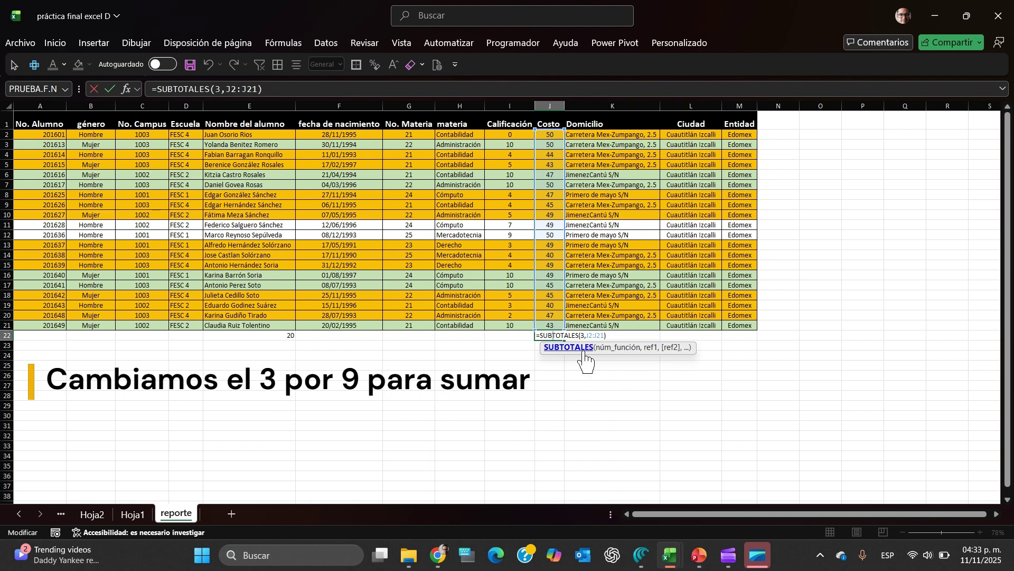
double_click(583, 336)
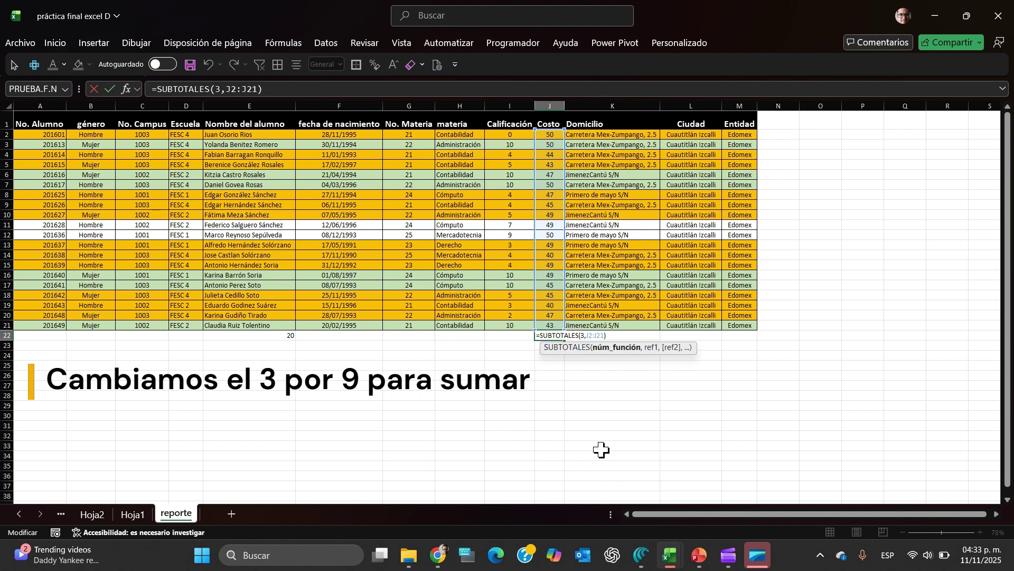
key(BackSpace)
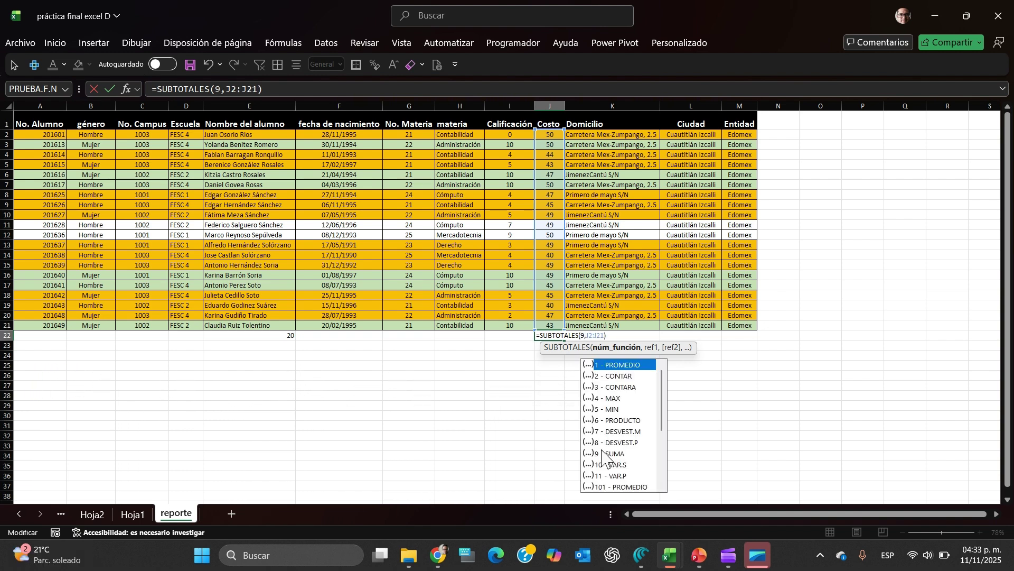
key(Return)
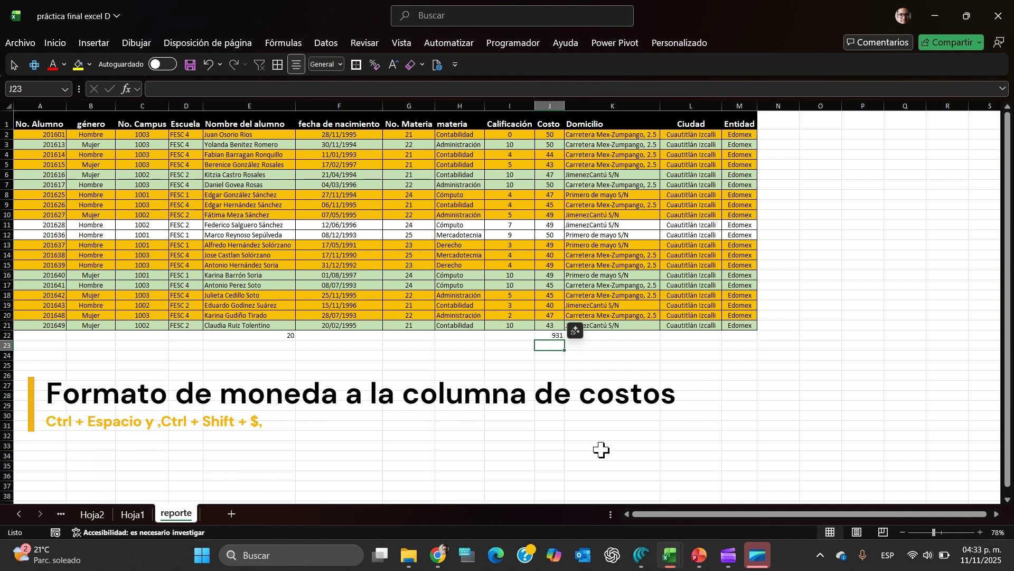
key(ctrl+space)
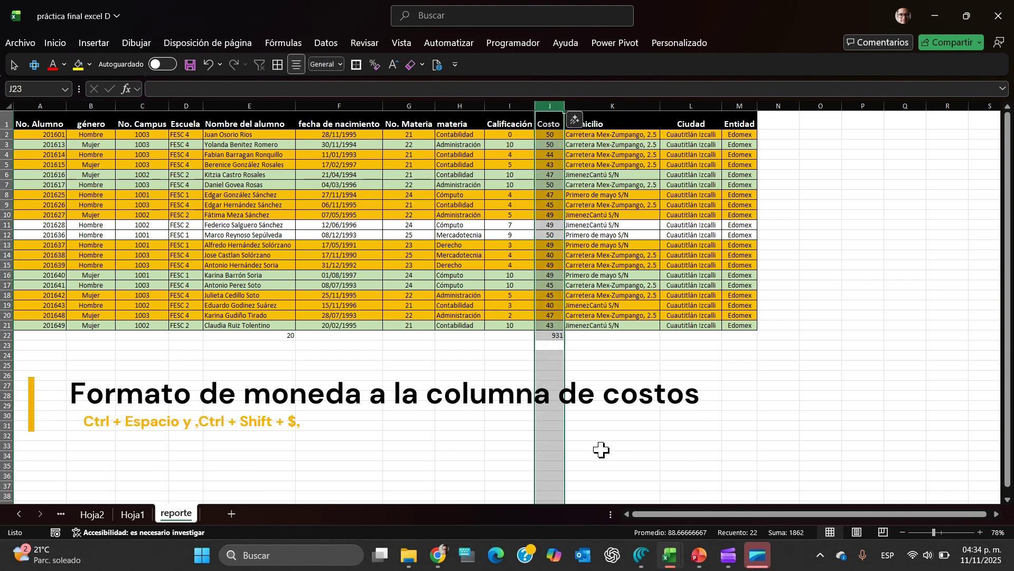
key(ctrl+shift+4)
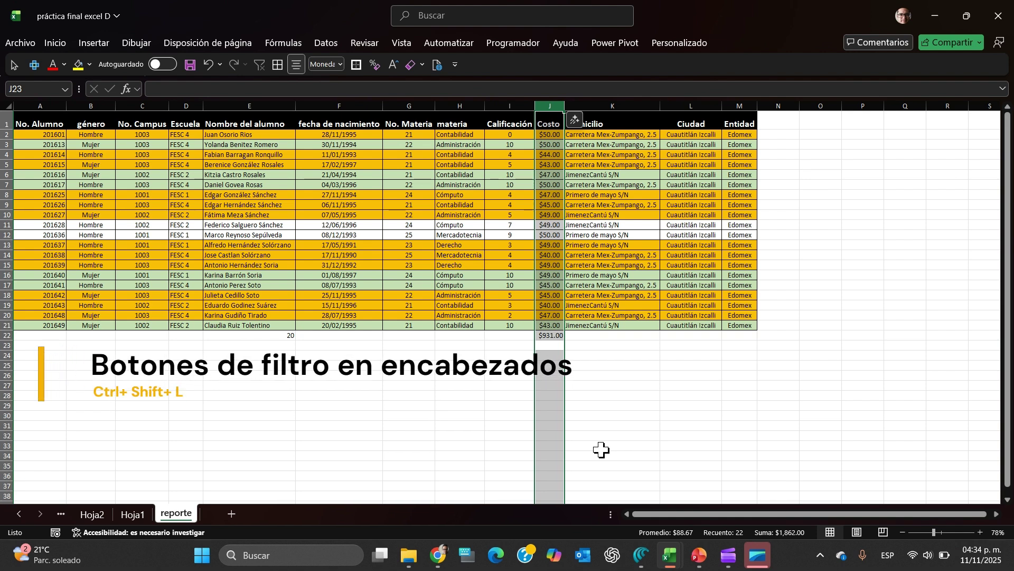
Step: Add filter buttons to the header row from No. Alumno to Entidad
key(Left)
key(Up)
key(Up)
key(ctrl+Up)
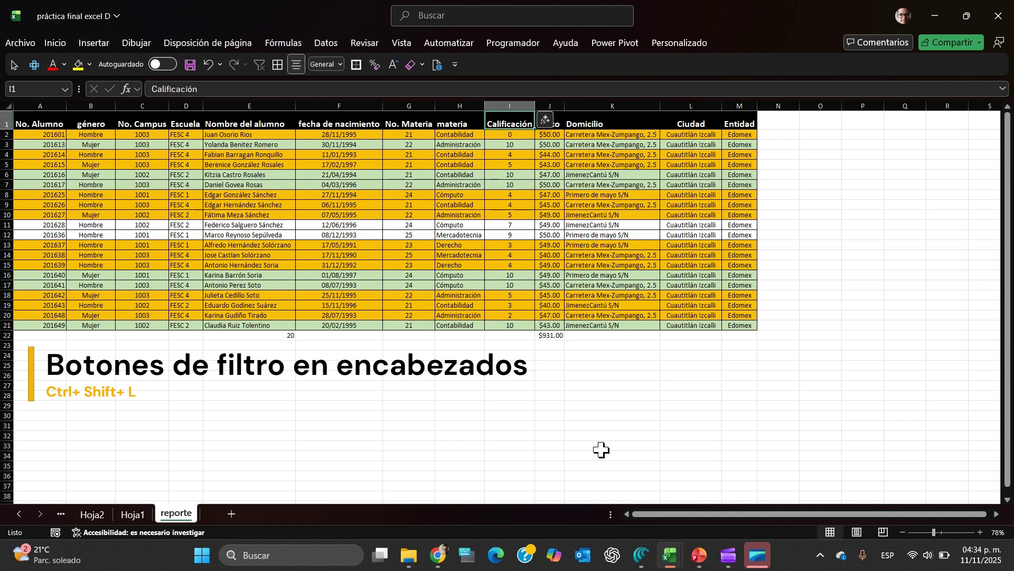
key(ctrl+Left)
key(ctrl+shift+Right)
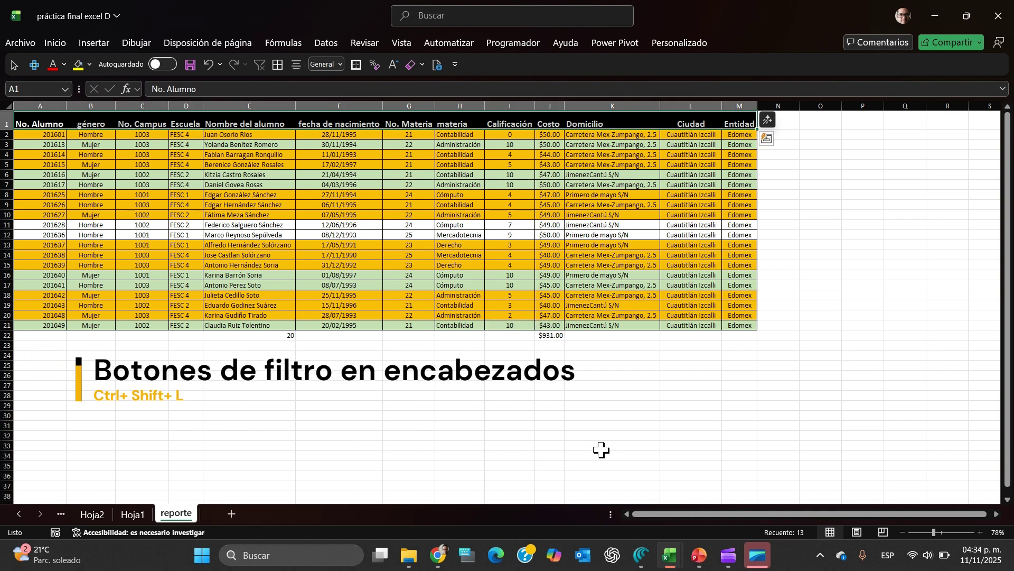
key(ctrl+shift+l)
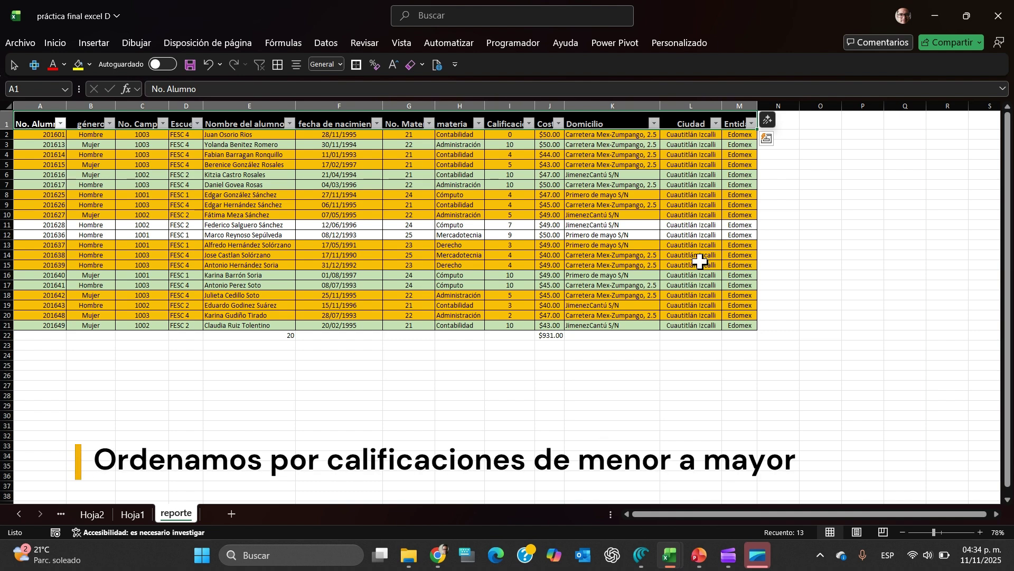
Step: Sort the student table by Calificación from smallest to largest
click(529, 124)
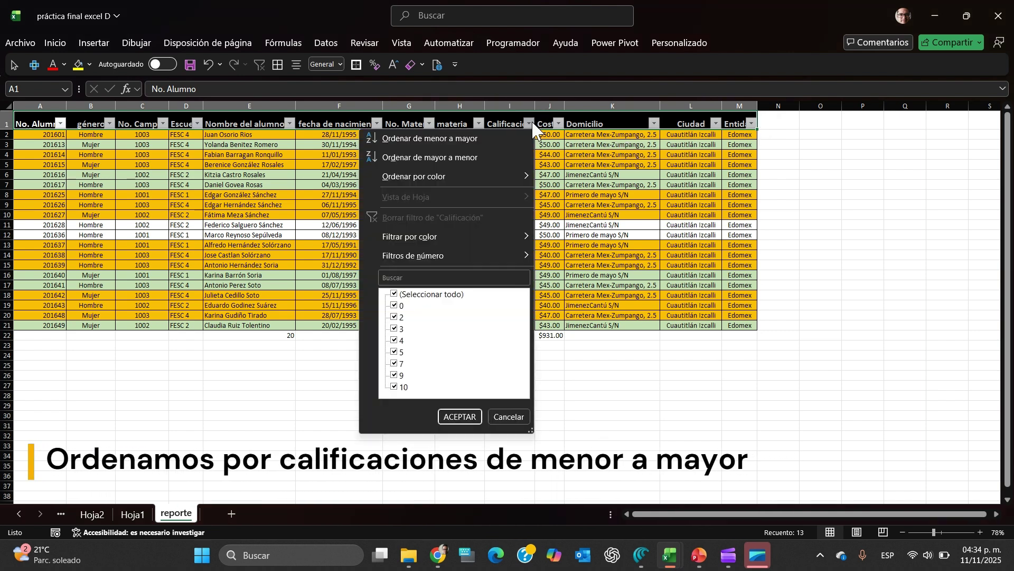
click(489, 137)
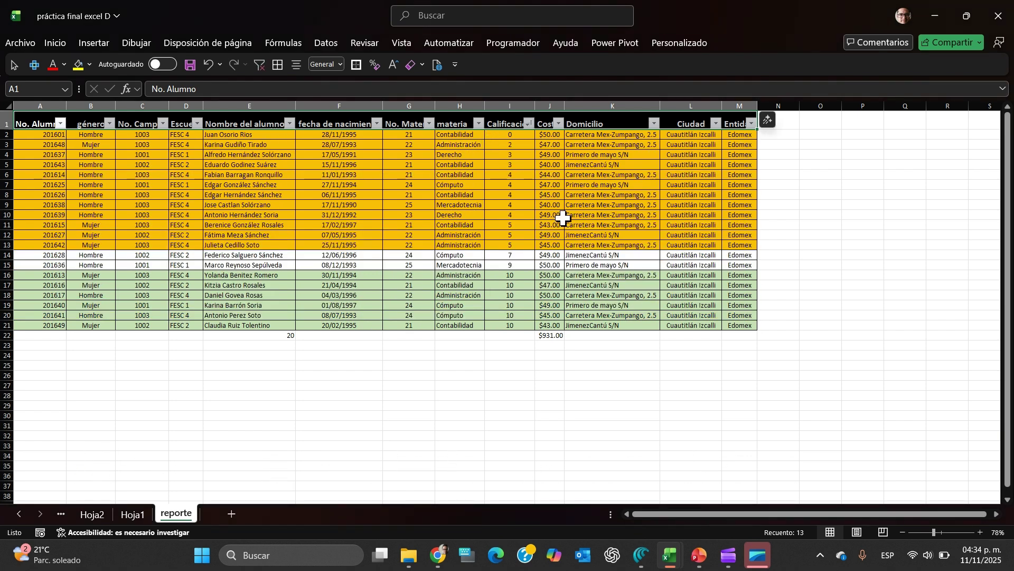
click(849, 326)
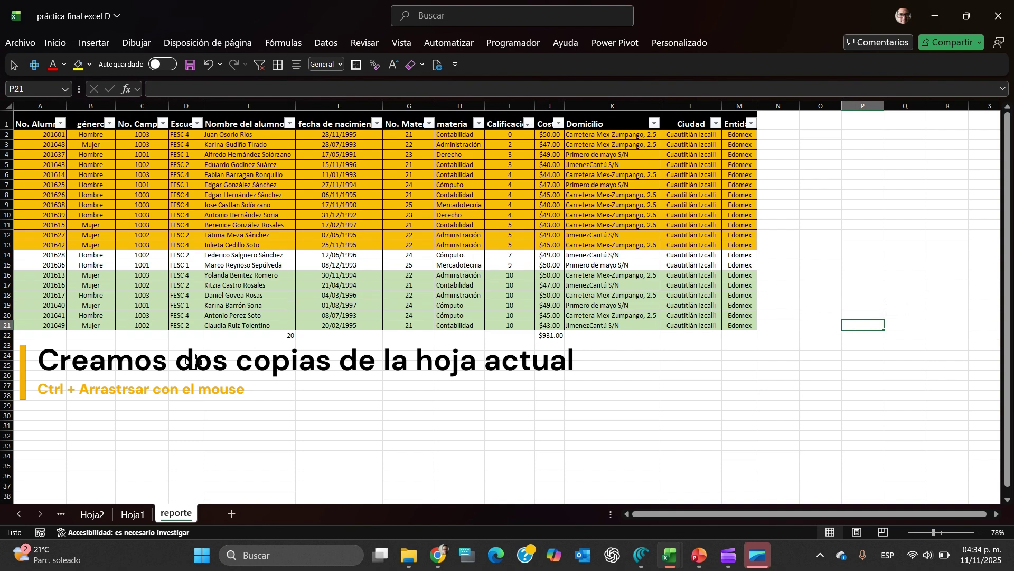
Step: Make two copies of the reporte sheet after it and rename them reprobados and aprobados
click(185, 476)
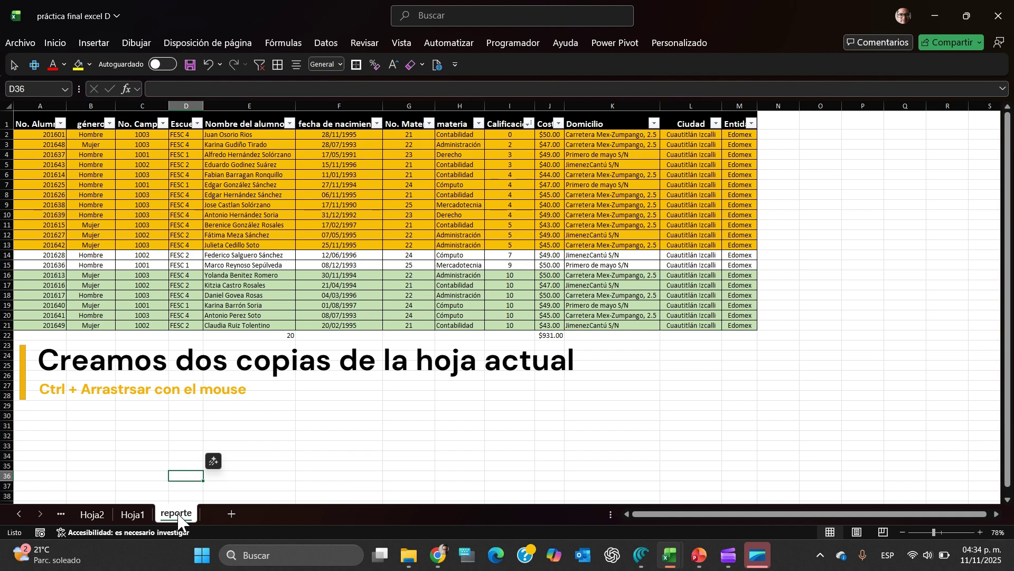
drag(178, 520, 281, 515)
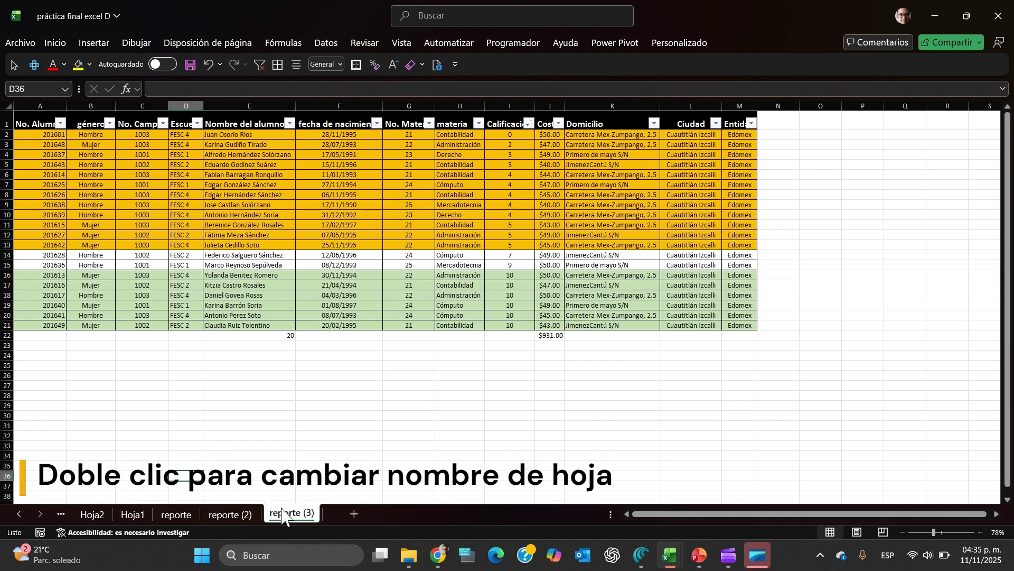
double_click(224, 516)
text(reprobados)
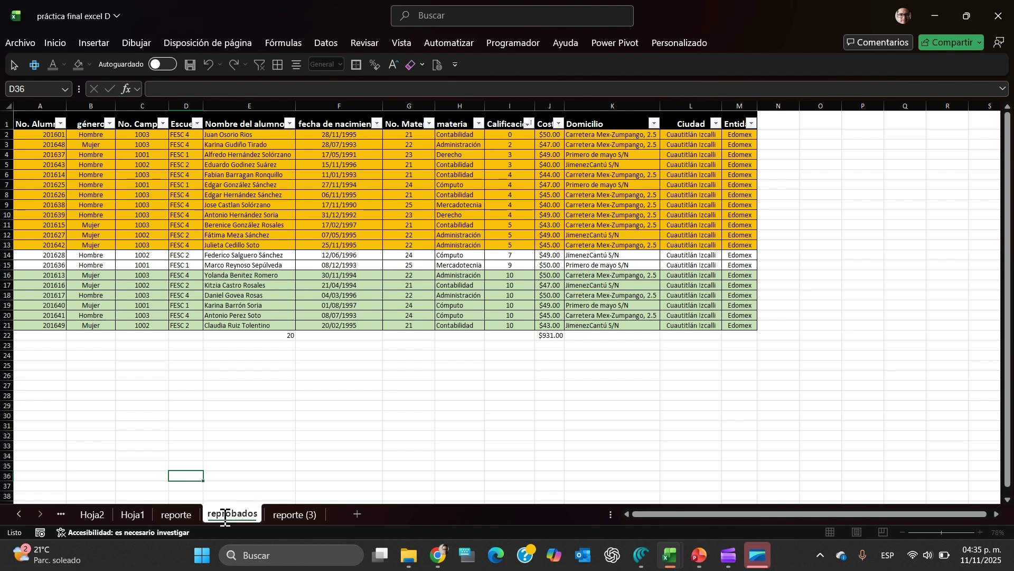
double_click(294, 510)
text(aproba)
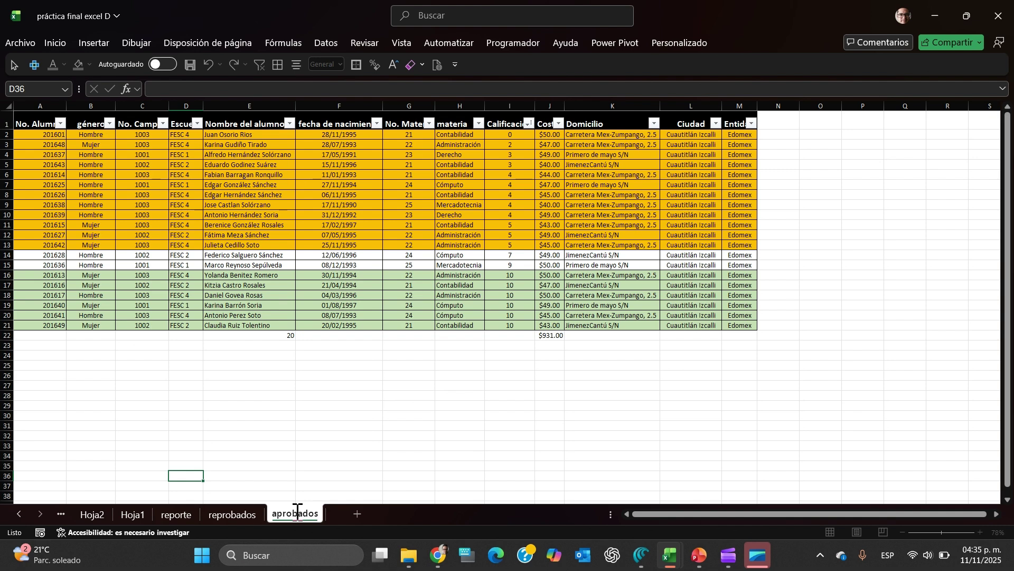
text(dos)
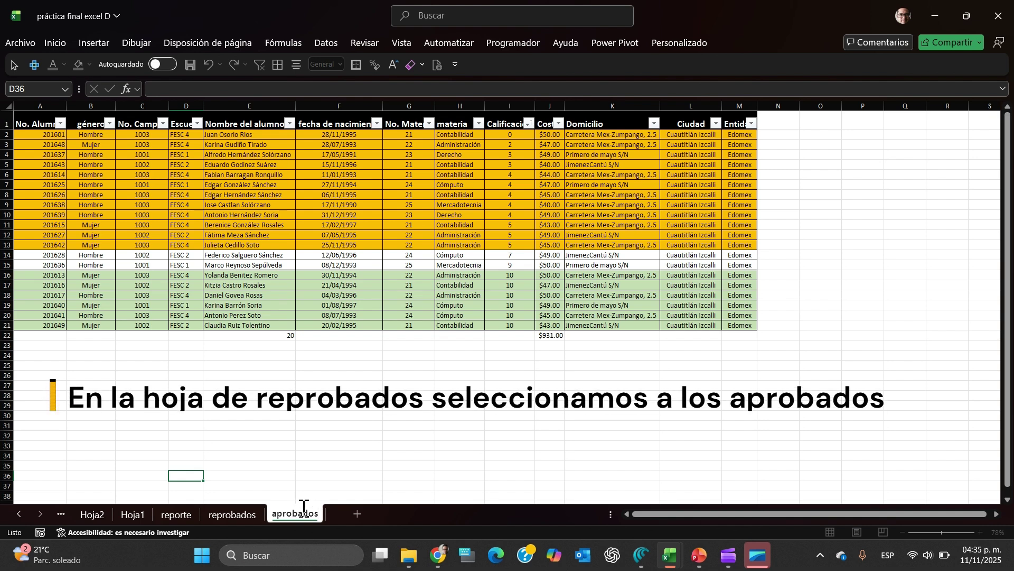
click(396, 466)
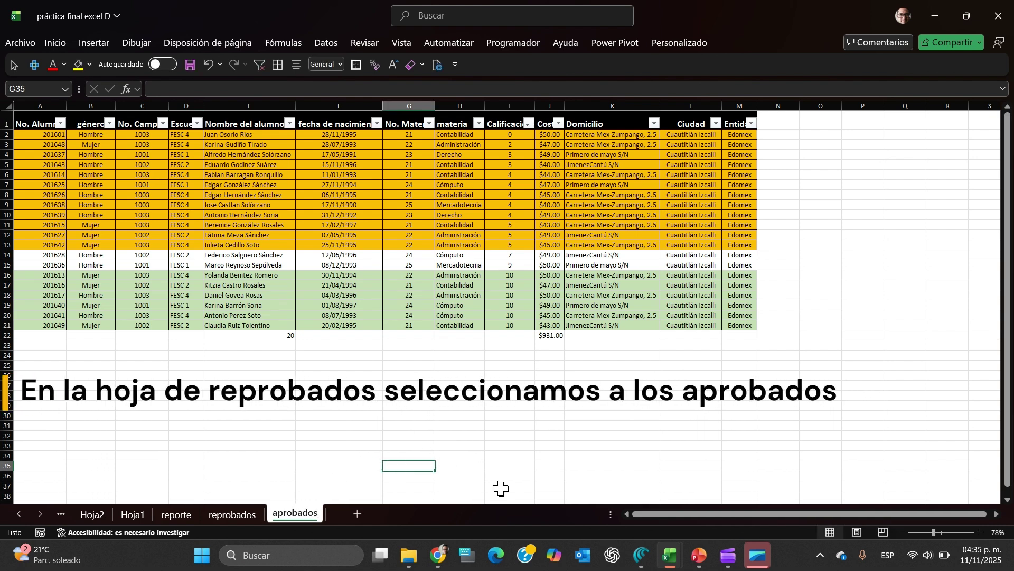
Step: On the reprobados sheet, delete rows 14 to 21, which hold the students with passing grades
click(237, 515)
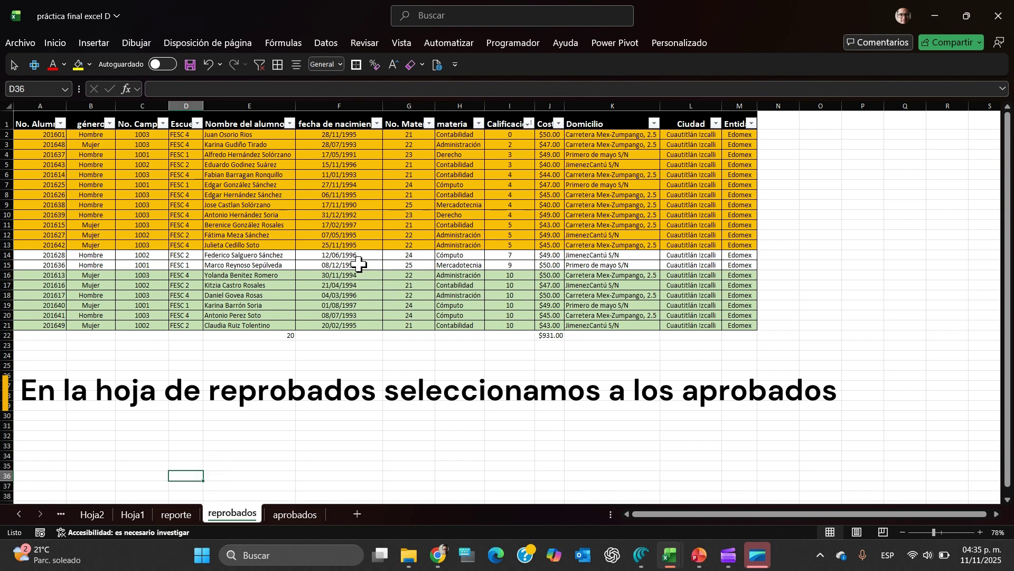
drag(52, 258, 42, 324)
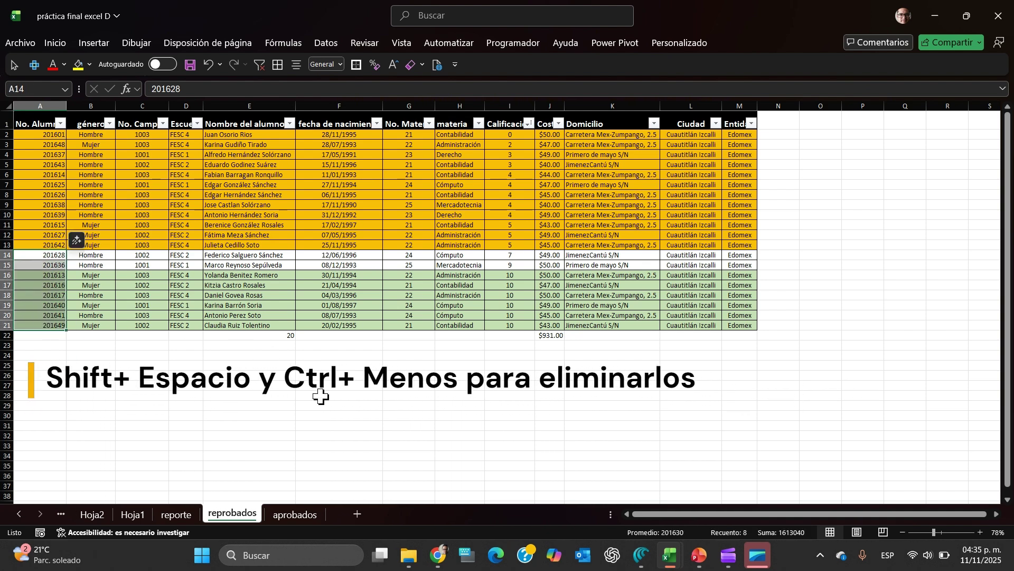
key(shift+space)
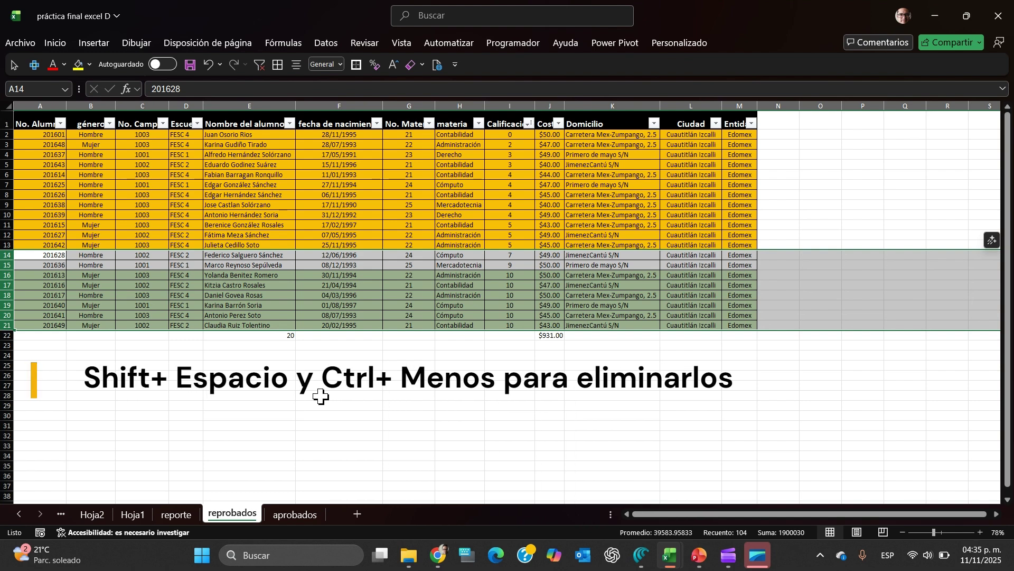
key(ctrl+minus)
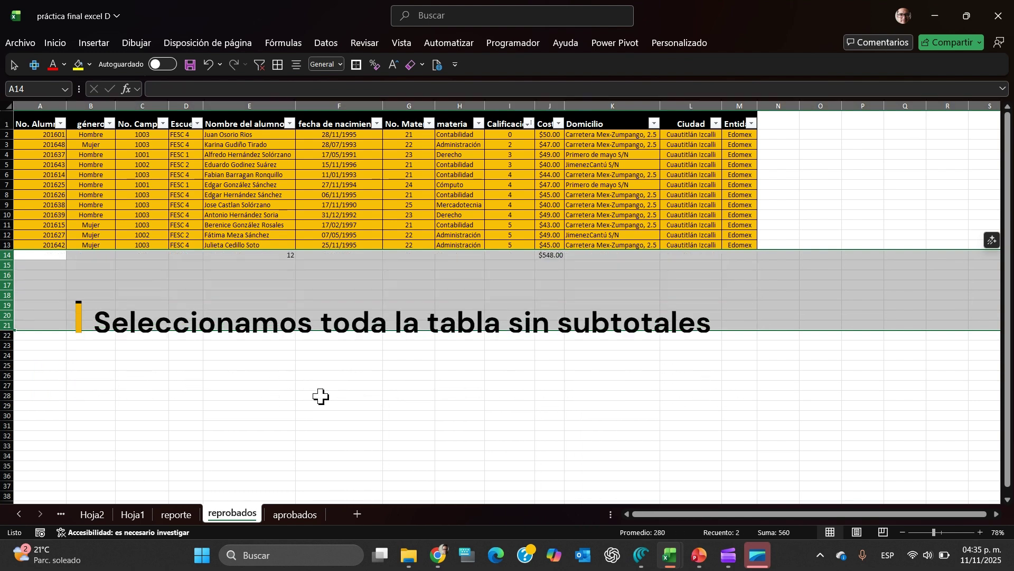
click(348, 255)
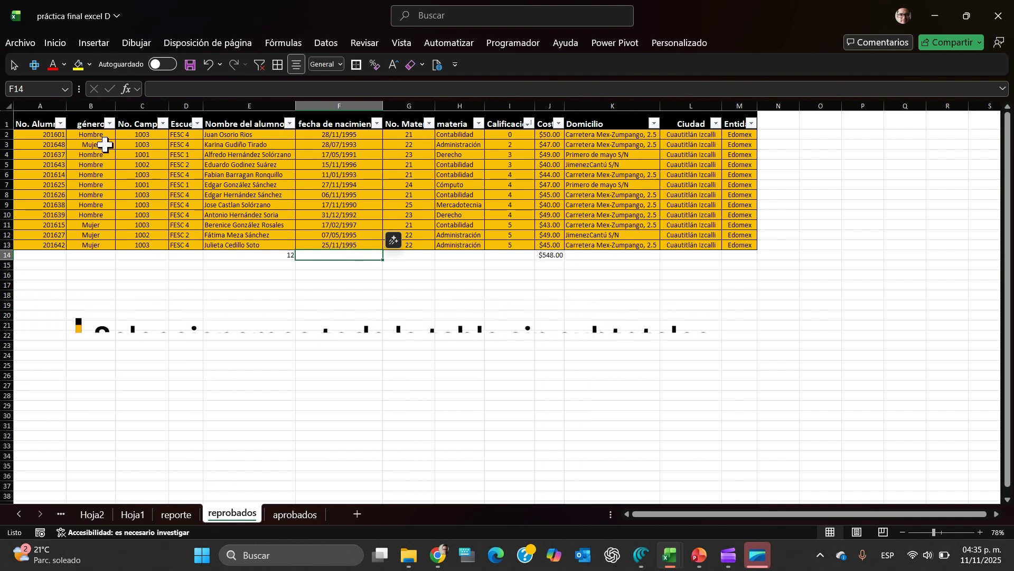
Step: Insert a pivot table from range A1:M13 of the reprobados sheet, placed on the same sheet at cell A20
click(42, 127)
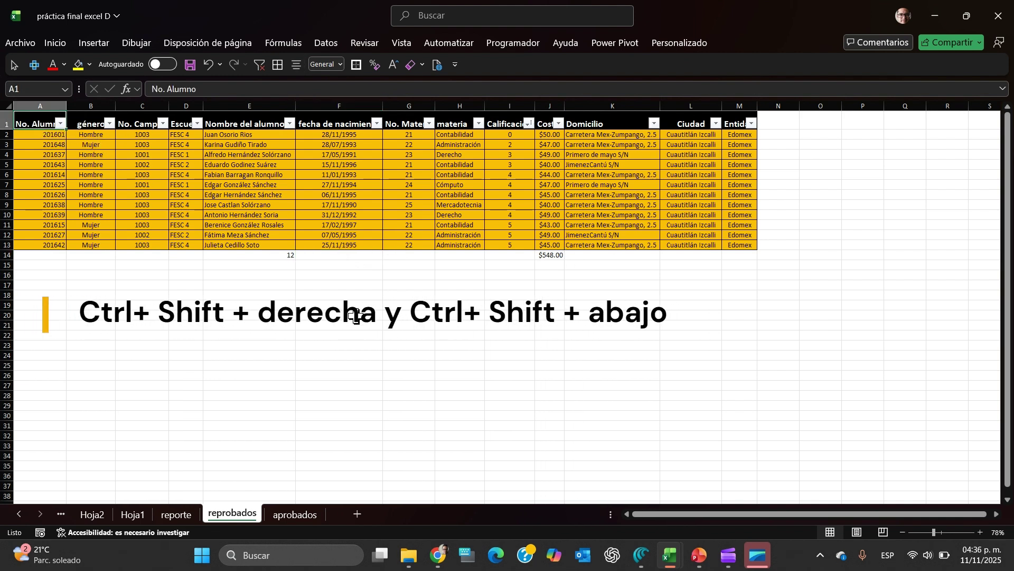
key(ctrl+shift+Right)
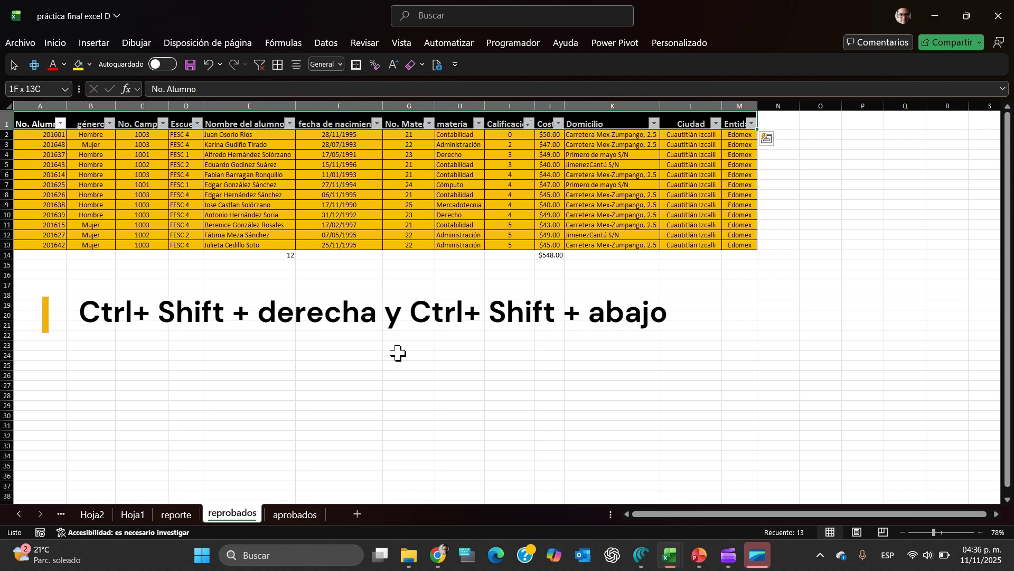
key(ctrl+shift+Down)
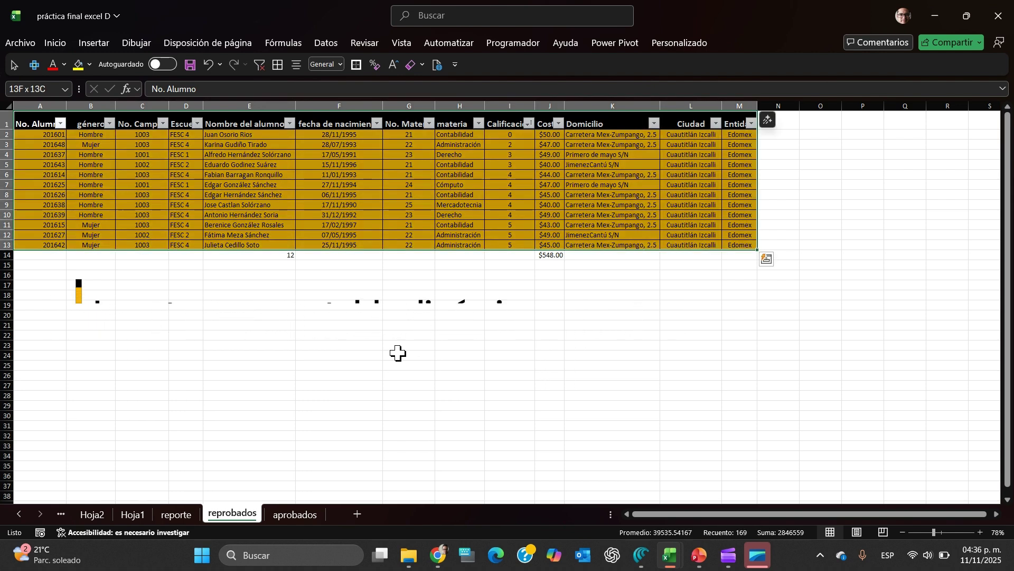
click(98, 42)
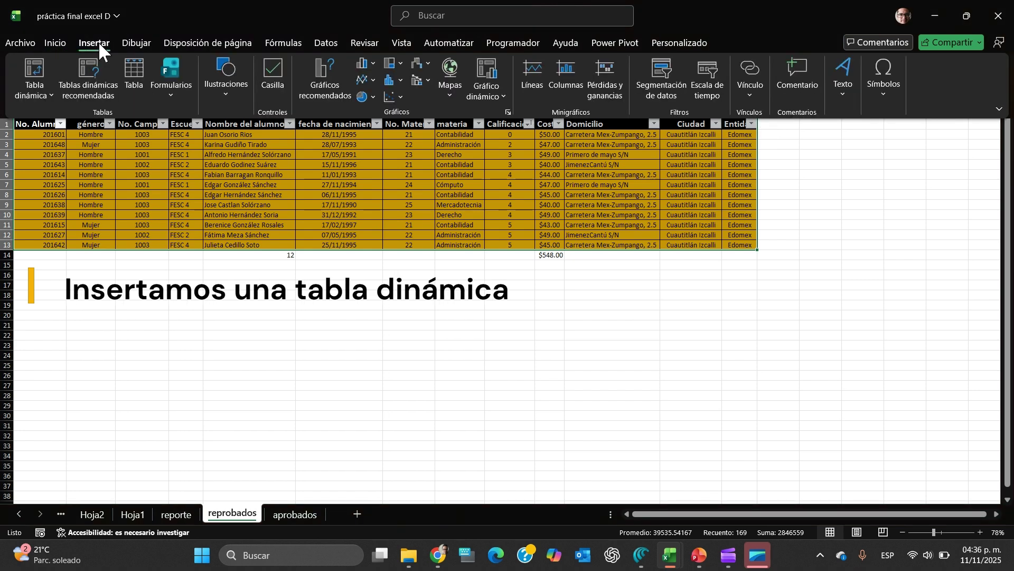
click(28, 69)
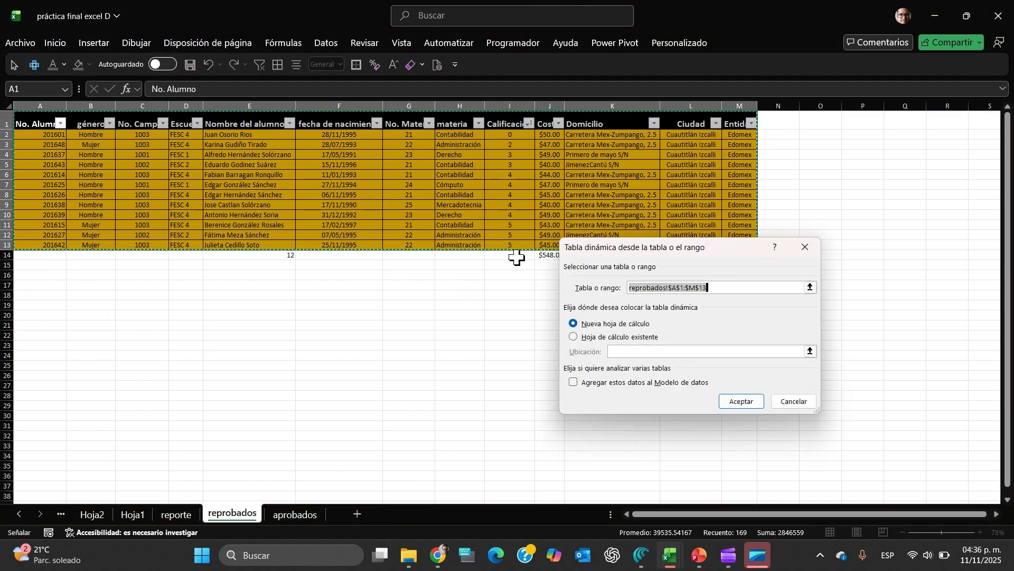
click(574, 338)
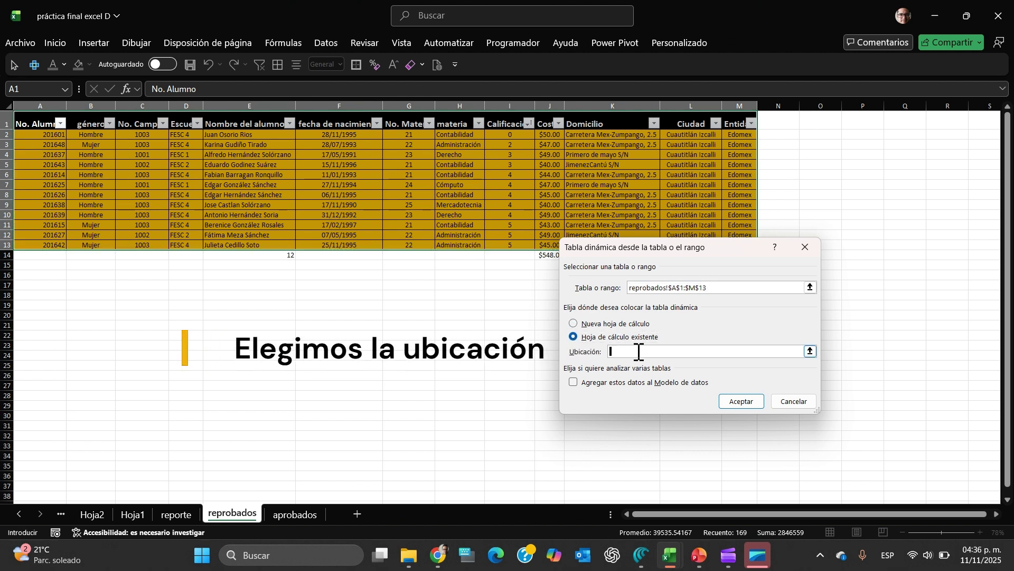
click(62, 315)
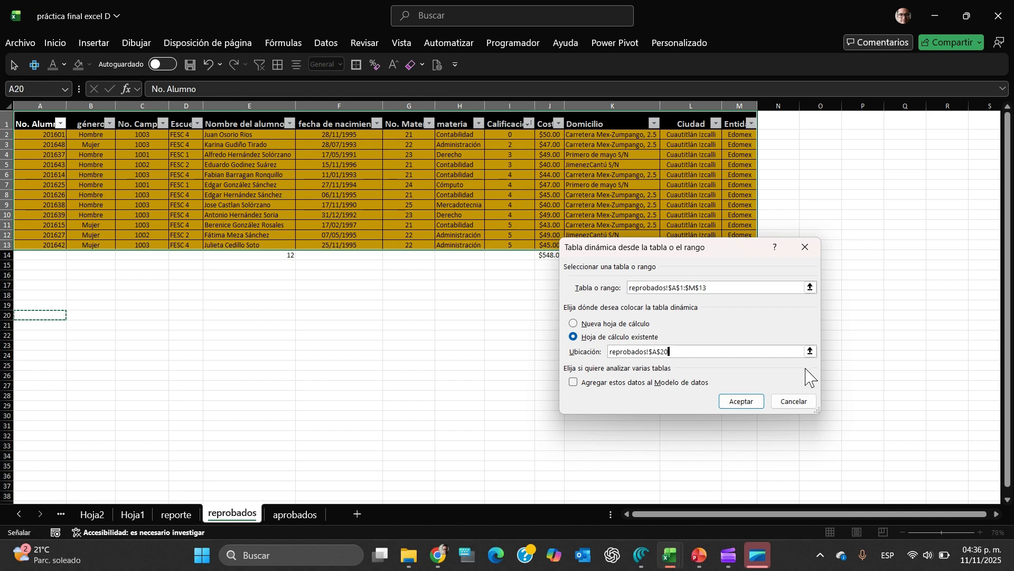
click(735, 402)
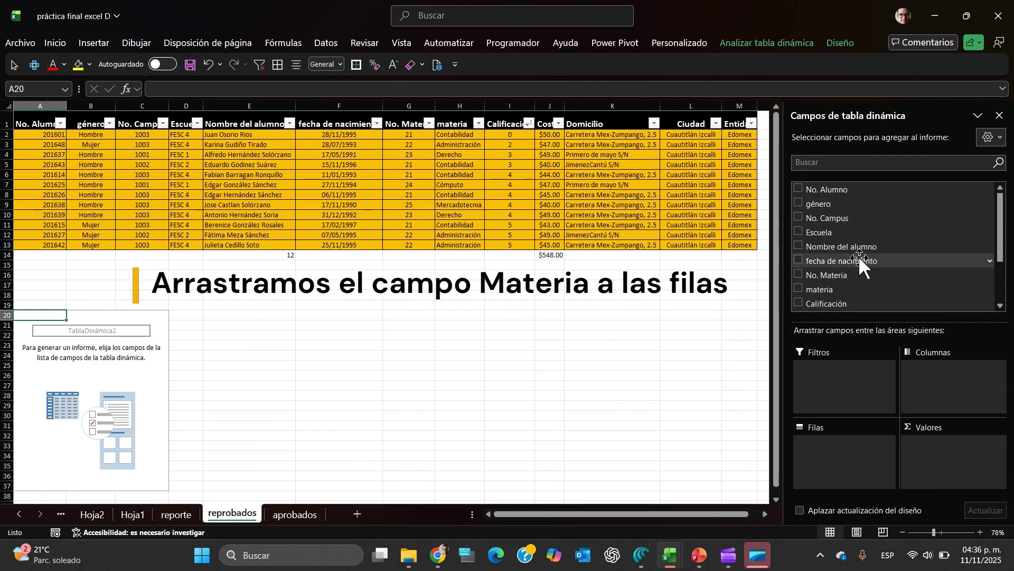
Step: Set materia as the pivot table's row field and add Nombre del alumno and Costo as values
drag(832, 290, 842, 472)
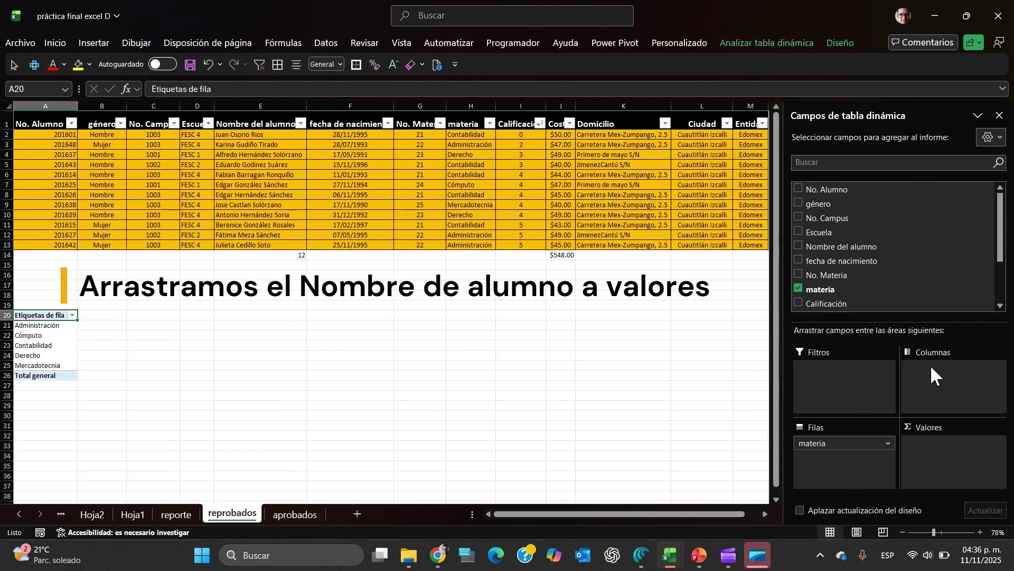
drag(886, 248, 950, 438)
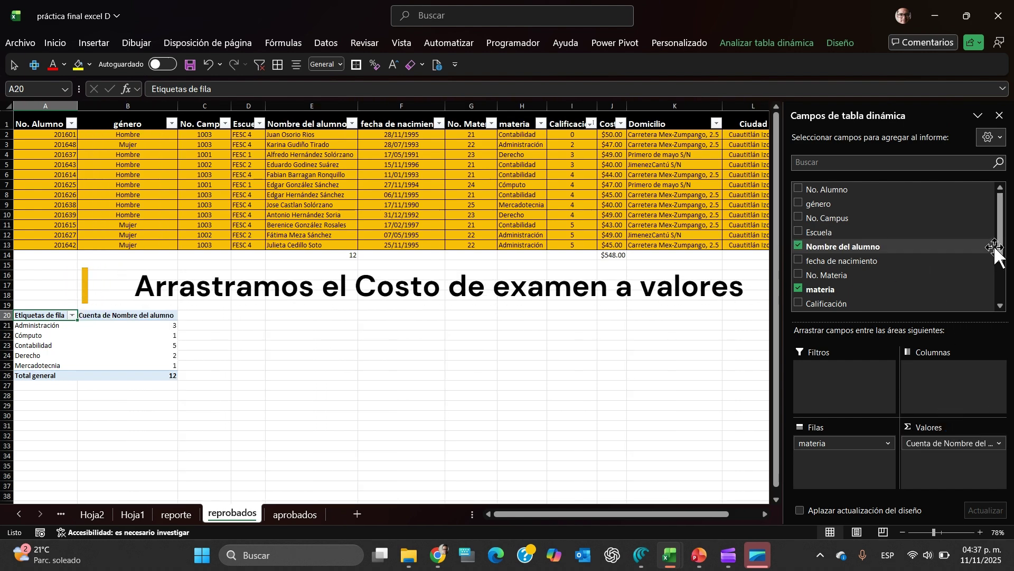
drag(996, 249, 994, 291)
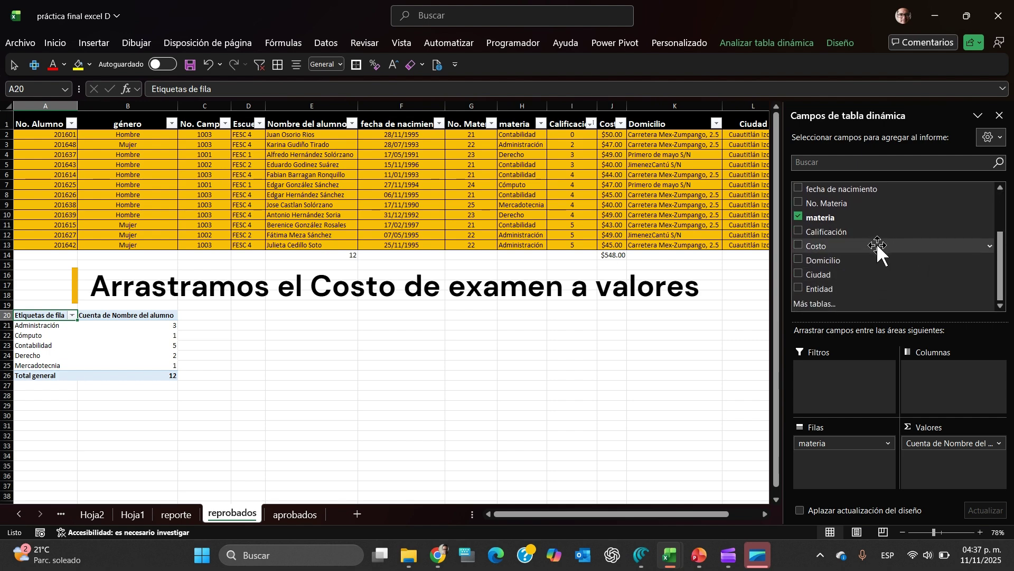
drag(878, 251, 946, 454)
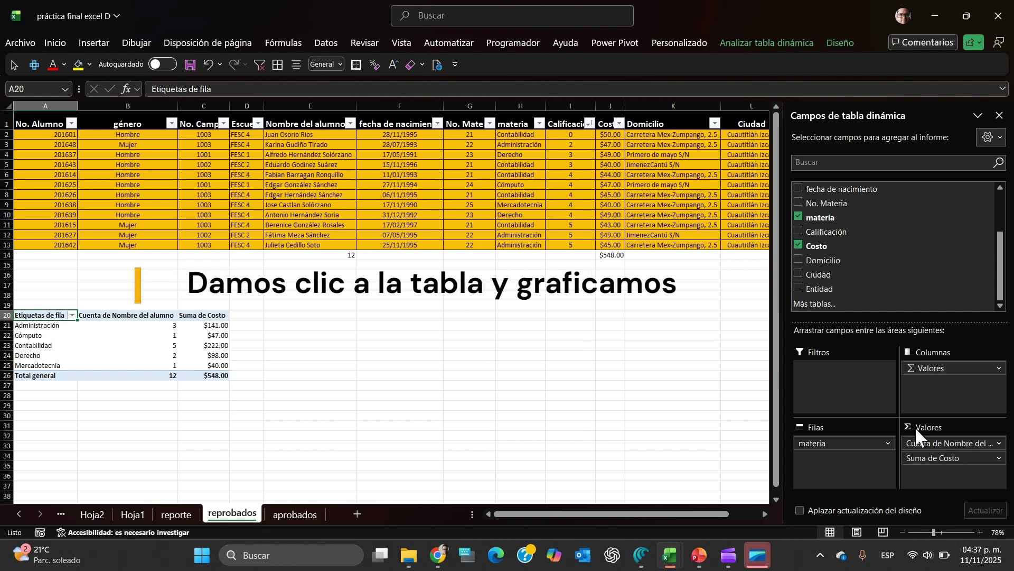
Step: Insert a doughnut chart from the pivot table, then move it below the student data and enlarge it down to about row 40
click(141, 355)
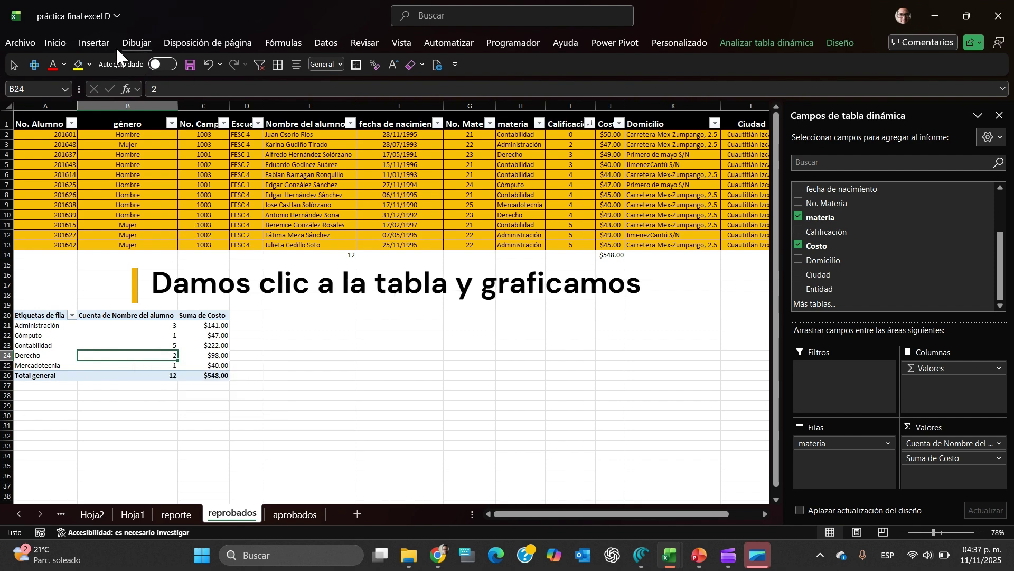
click(95, 41)
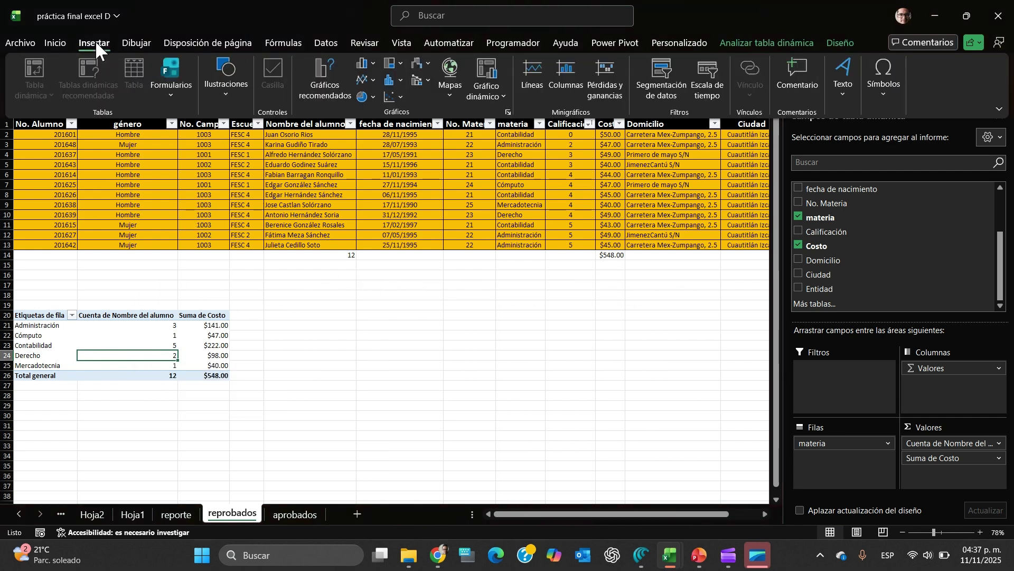
click(371, 96)
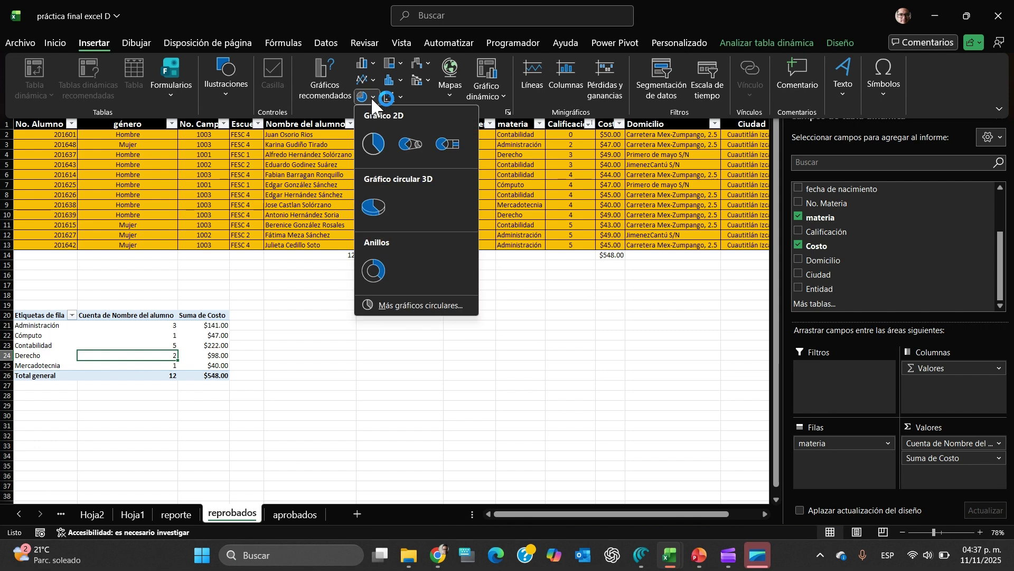
click(374, 274)
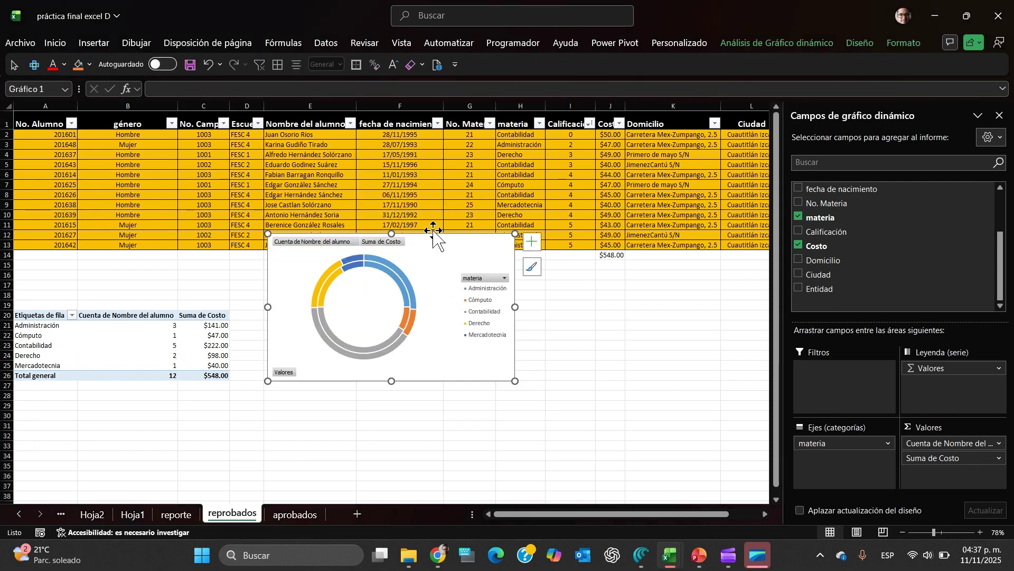
mouse_move(433, 239)
mouse_down()
mouse_move(426, 292)
mouse_move(429, 268)
mouse_up()
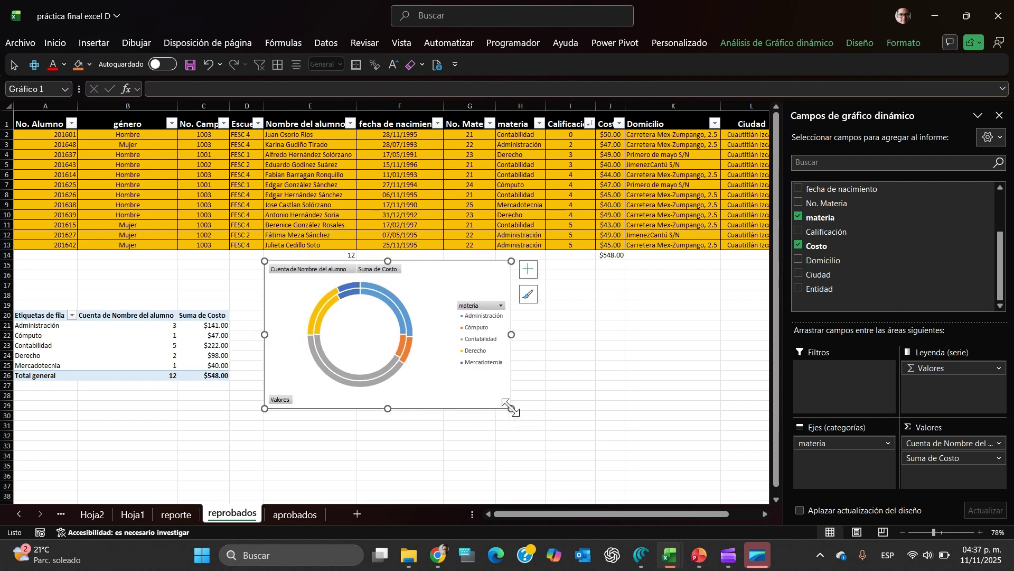
drag(511, 408, 676, 479)
scroll(709, 379, up, 1)
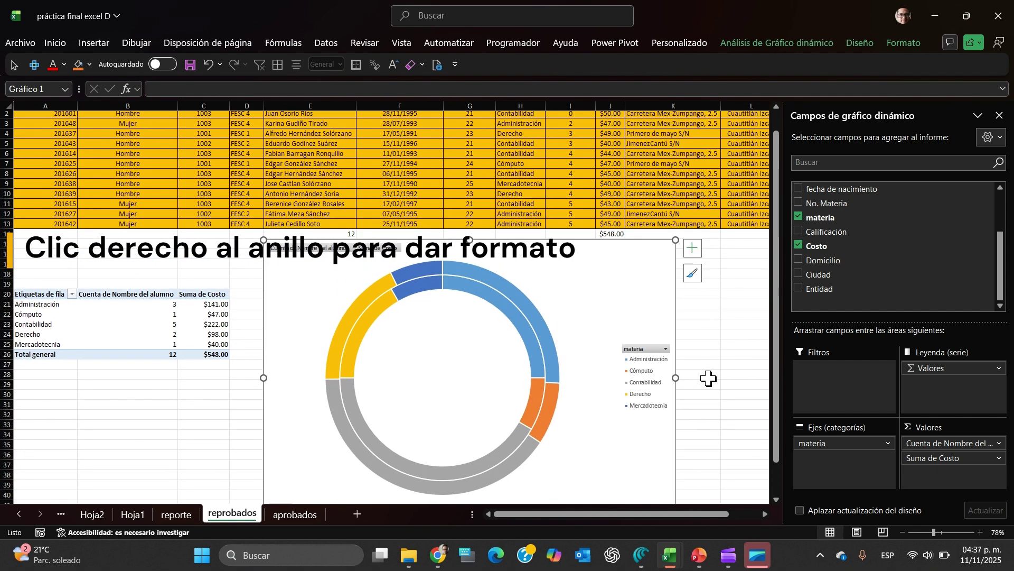
Step: Set the doughnut hole size of the chart's rings to 5%
right_click(517, 328)
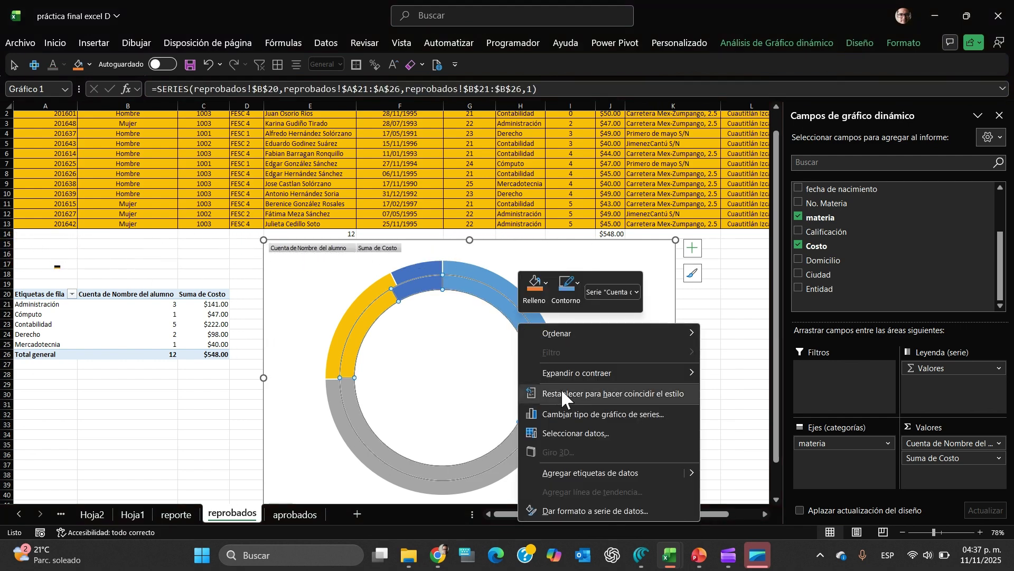
click(585, 502)
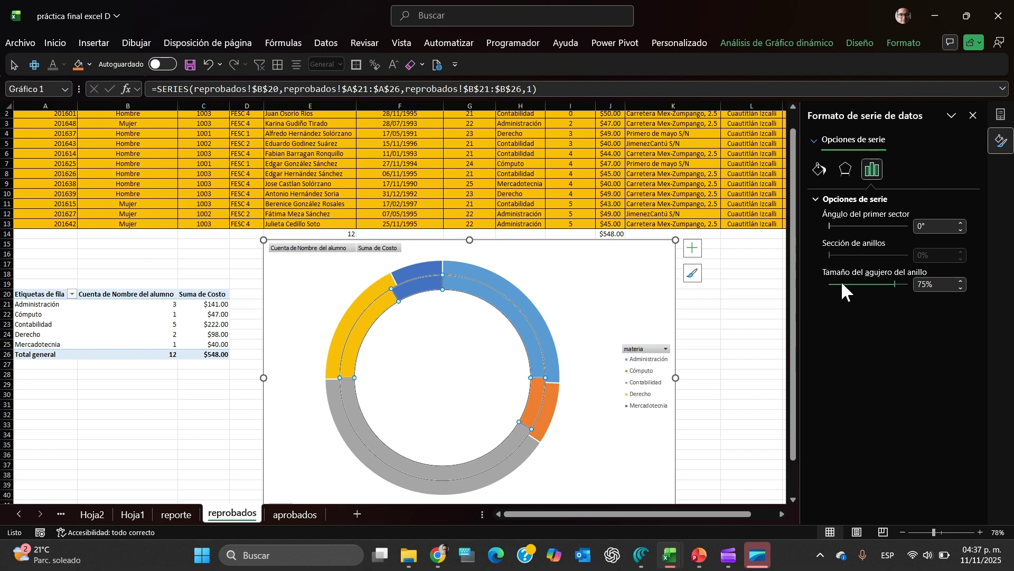
click(840, 284)
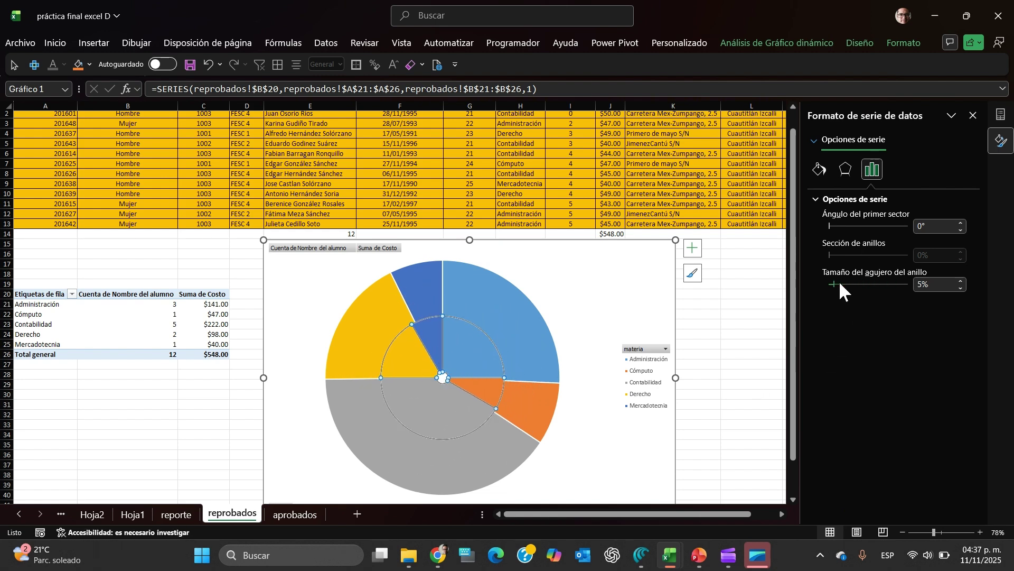
Step: Add data labels to both the inner student-count ring and the outer Costo ring of the chart
right_click(465, 350)
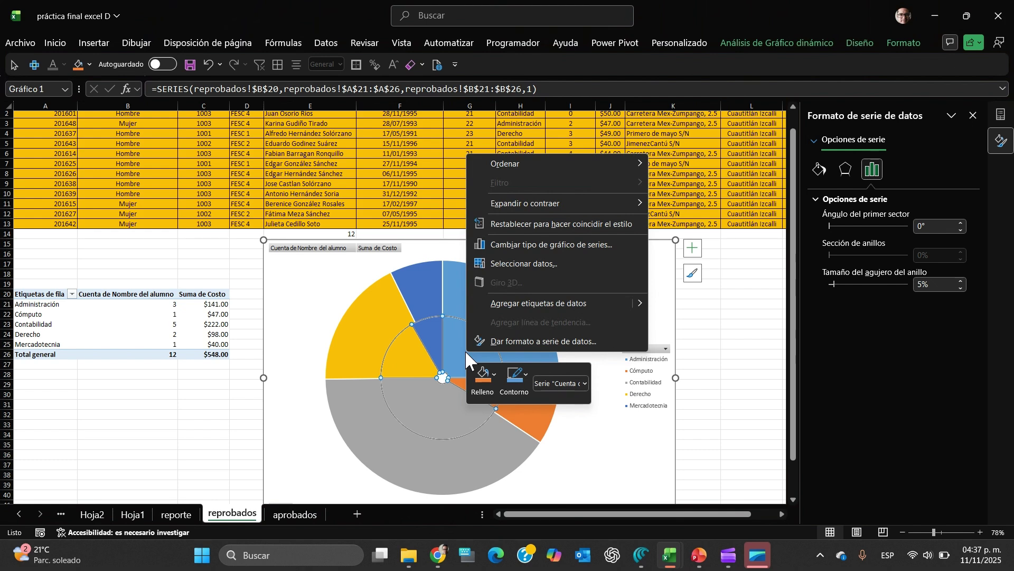
click(521, 304)
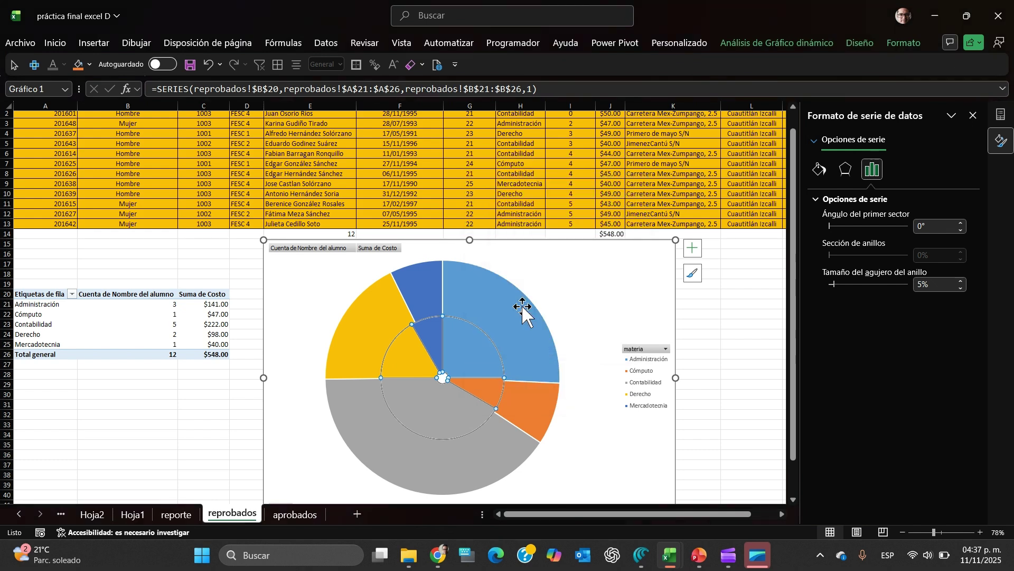
right_click(486, 316)
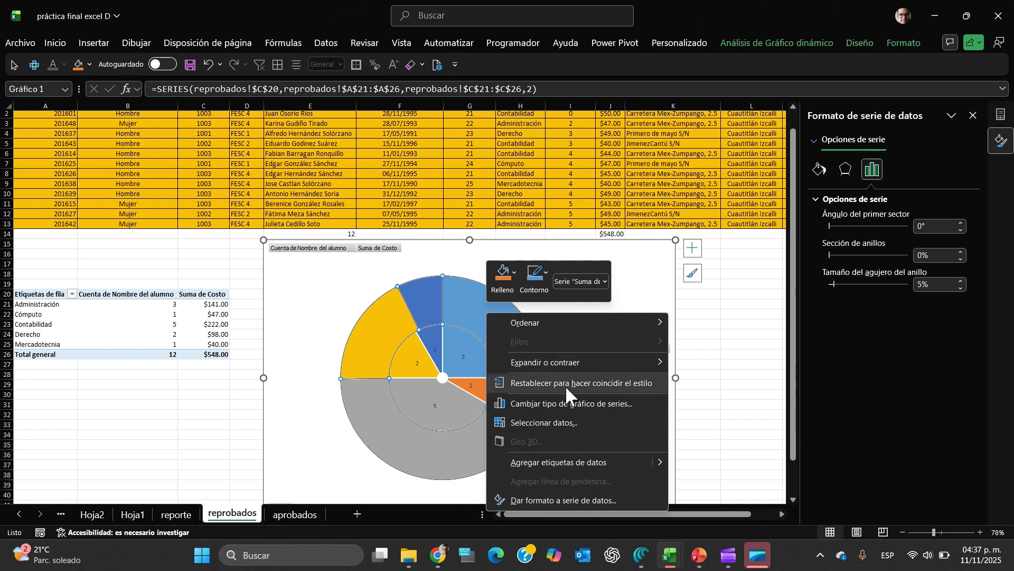
click(560, 459)
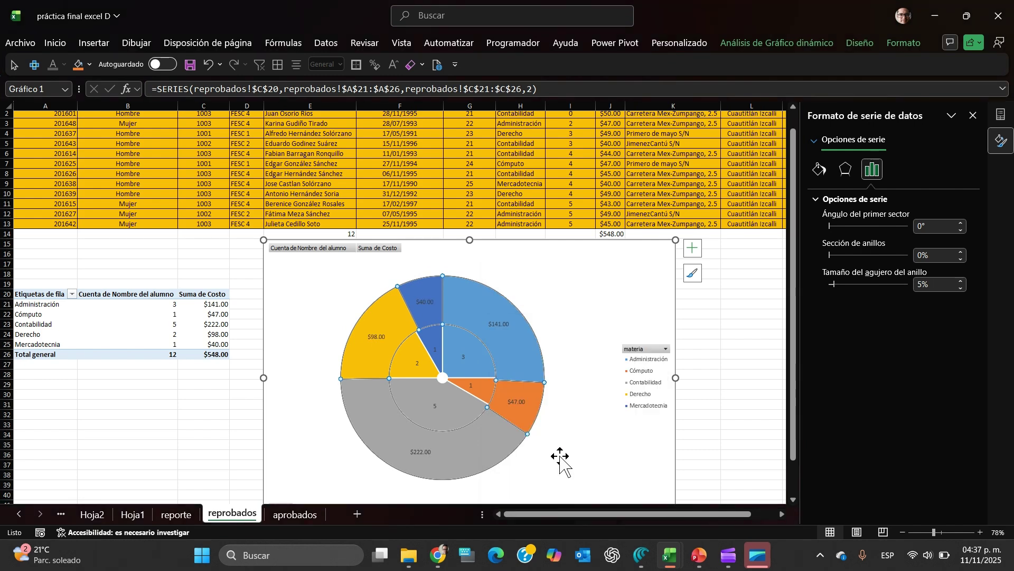
Step: Increase the font size of the outer ring's cost labels to 12 and close the formatting and chart field panes
click(501, 325)
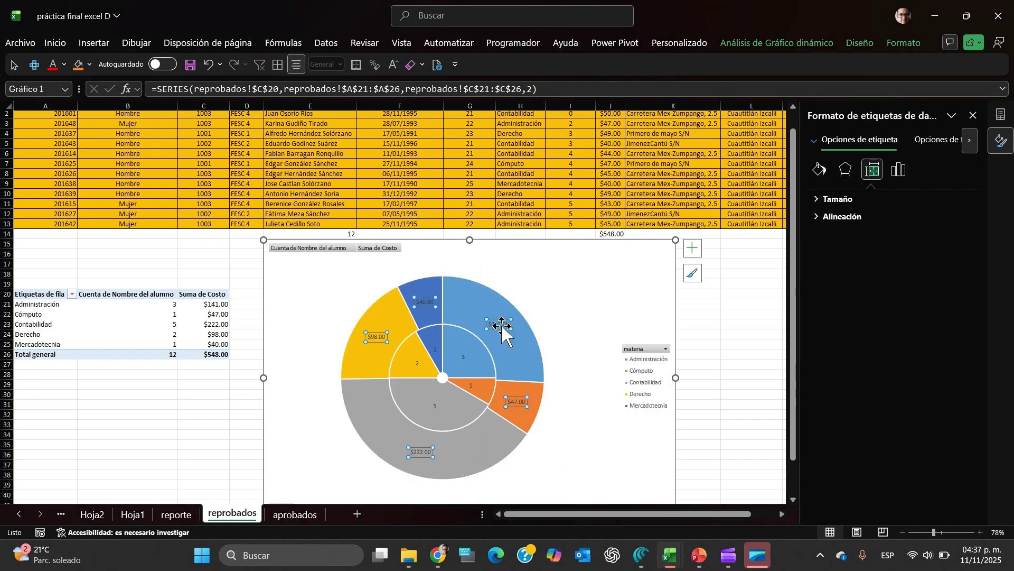
click(56, 44)
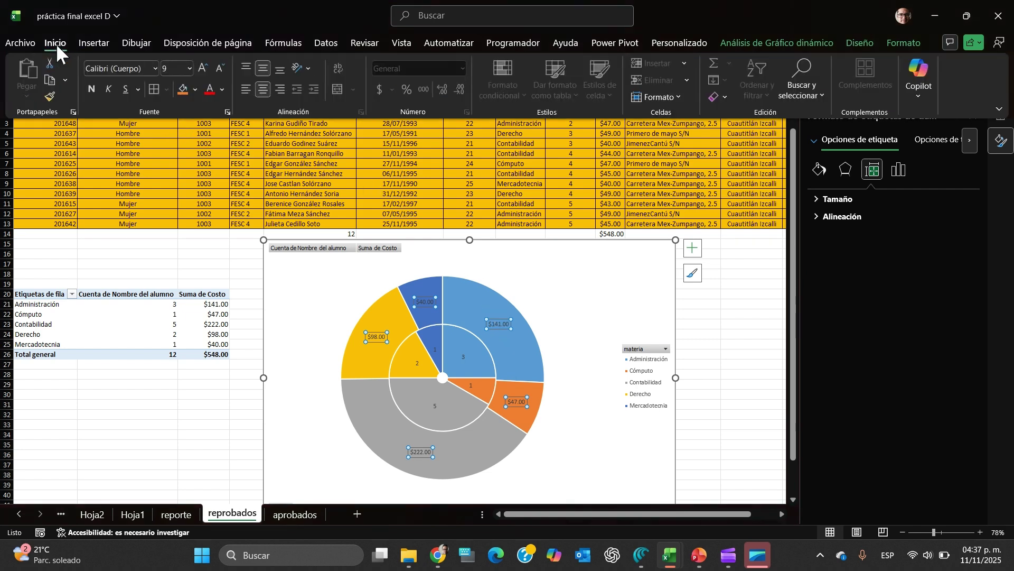
click(205, 69)
click(205, 68)
click(205, 69)
click(205, 69)
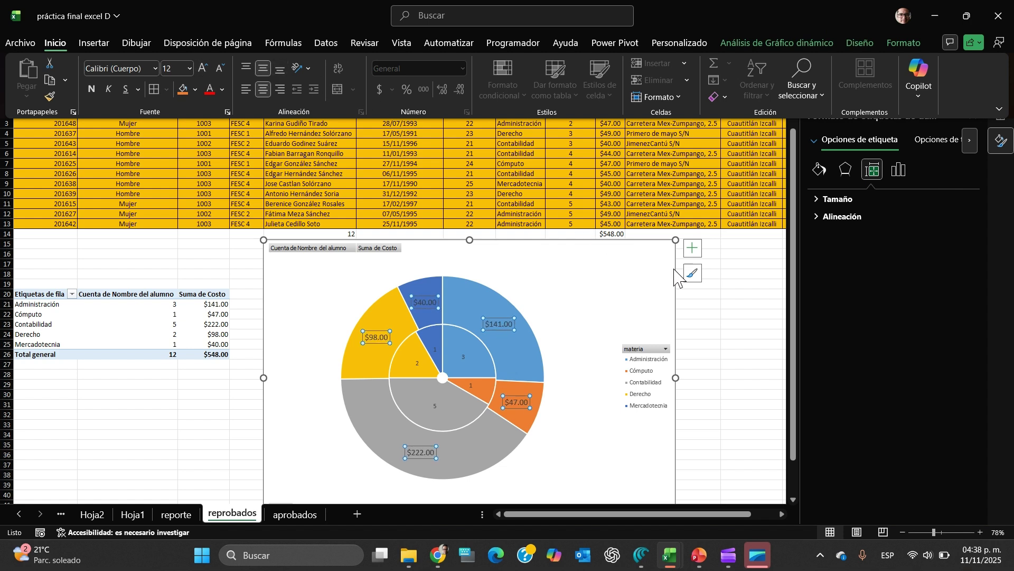
key(ctrl+F1)
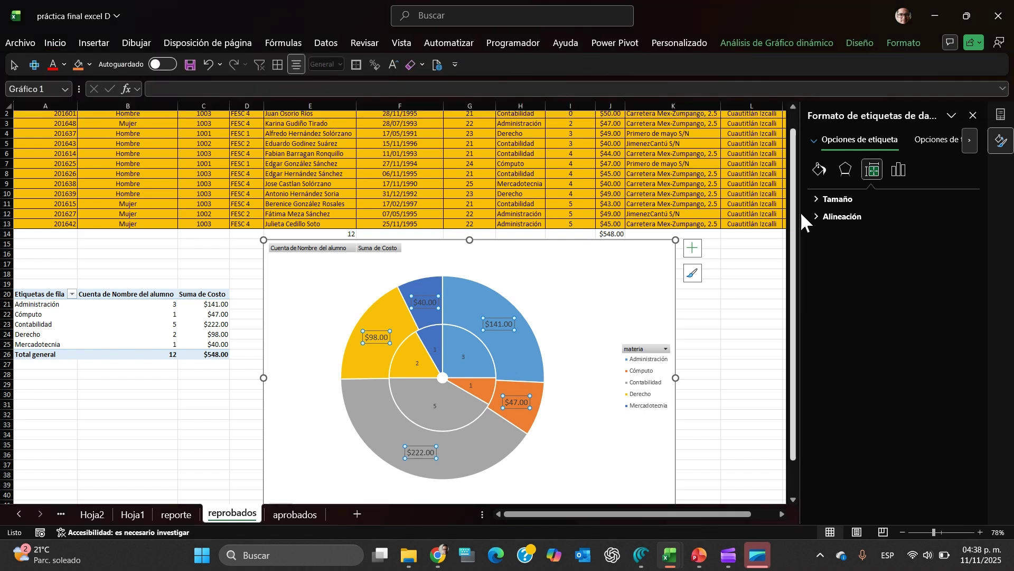
click(974, 116)
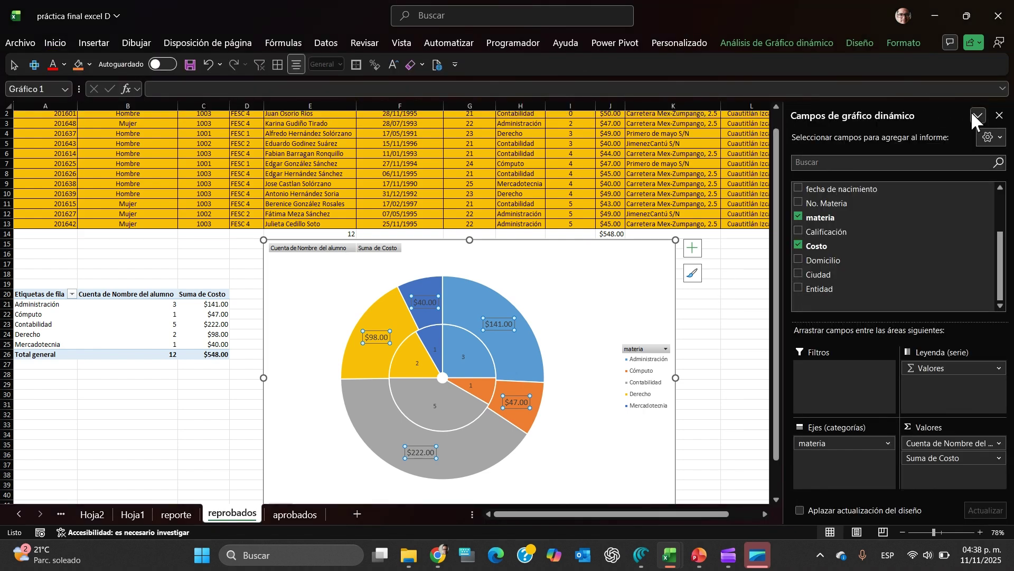
click(999, 116)
click(856, 262)
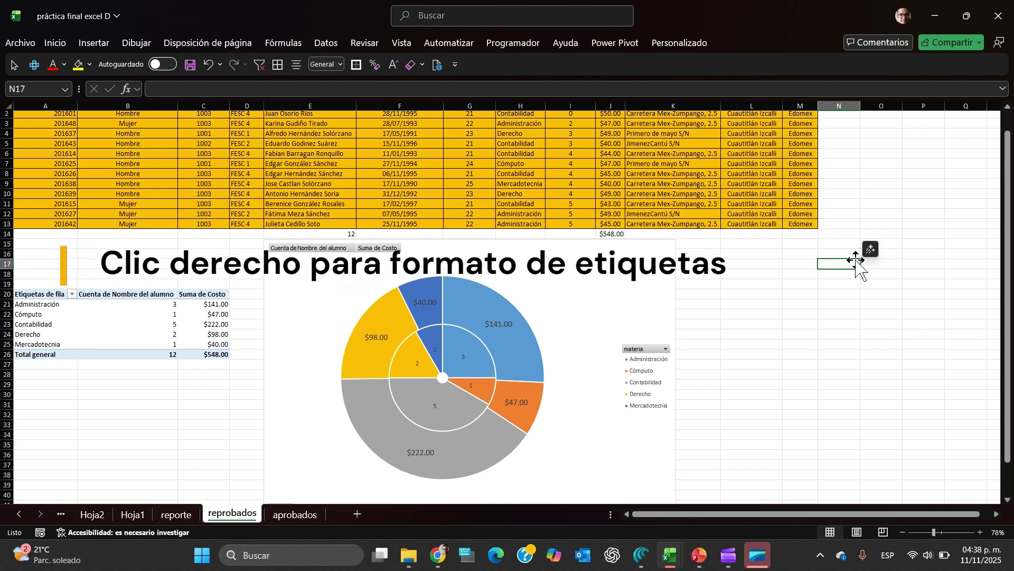
Step: Add category names to the outer ring's cost labels and separate them from the values with a new line
click(503, 324)
right_click(502, 324)
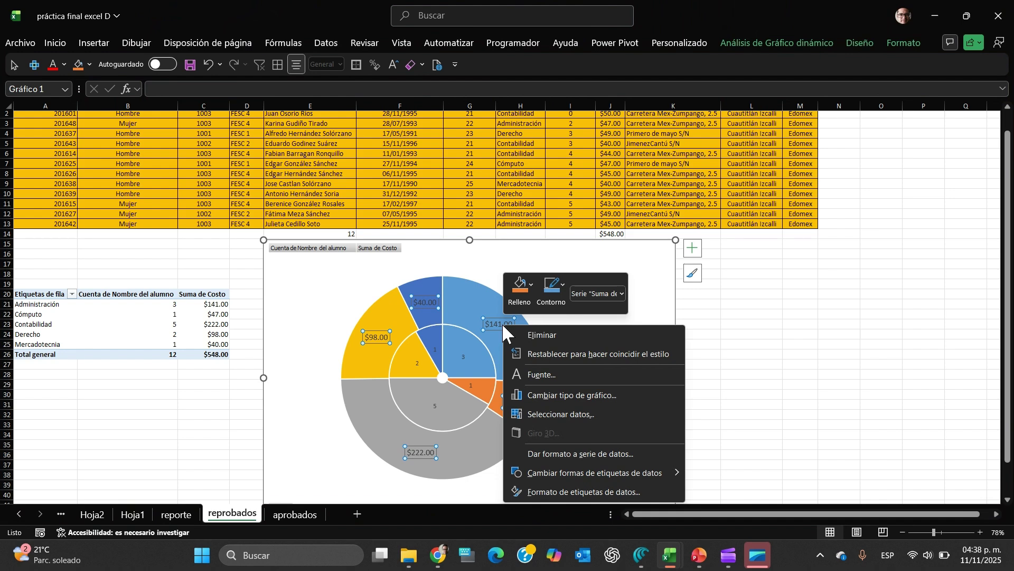
click(600, 492)
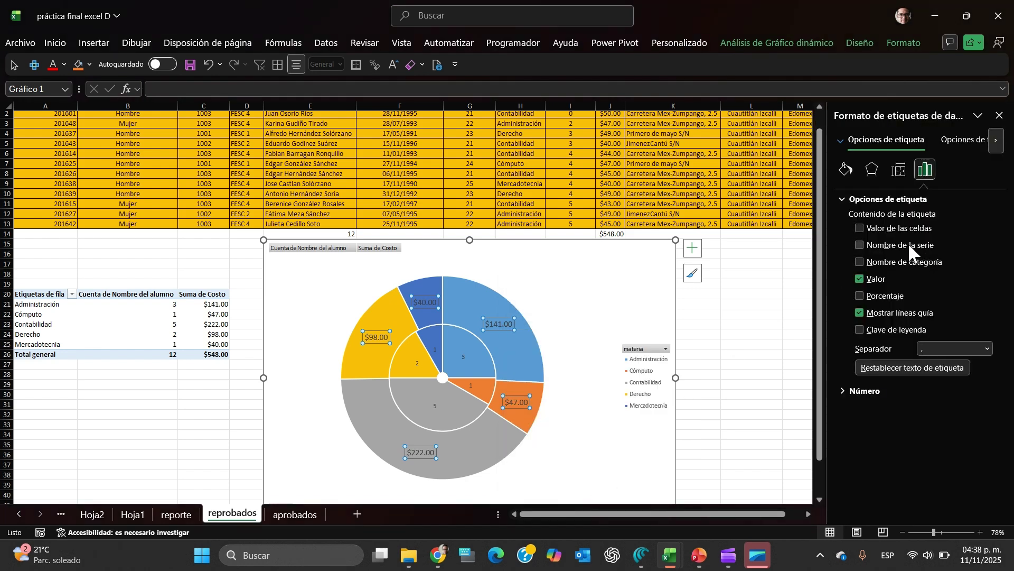
click(891, 270)
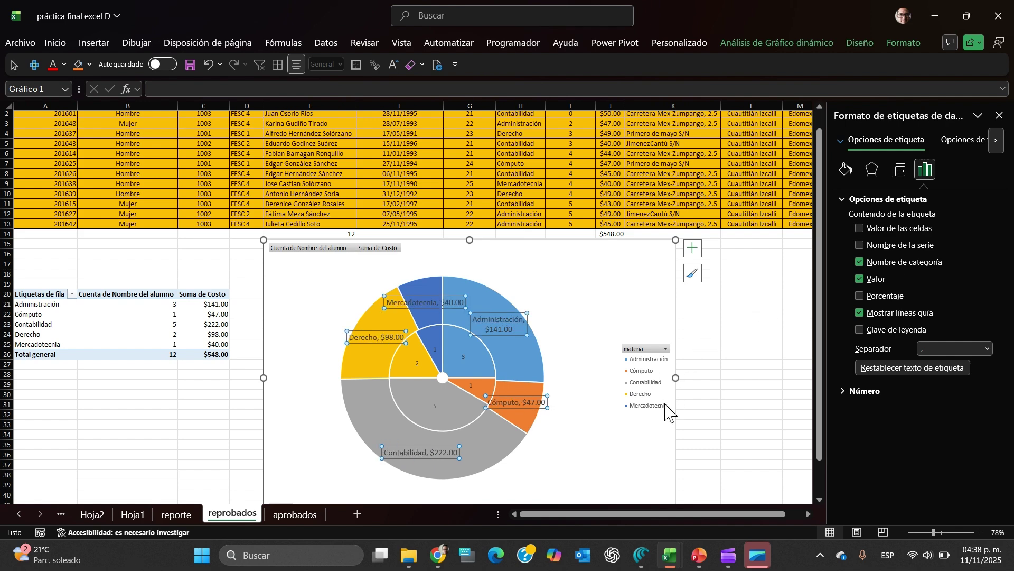
click(988, 348)
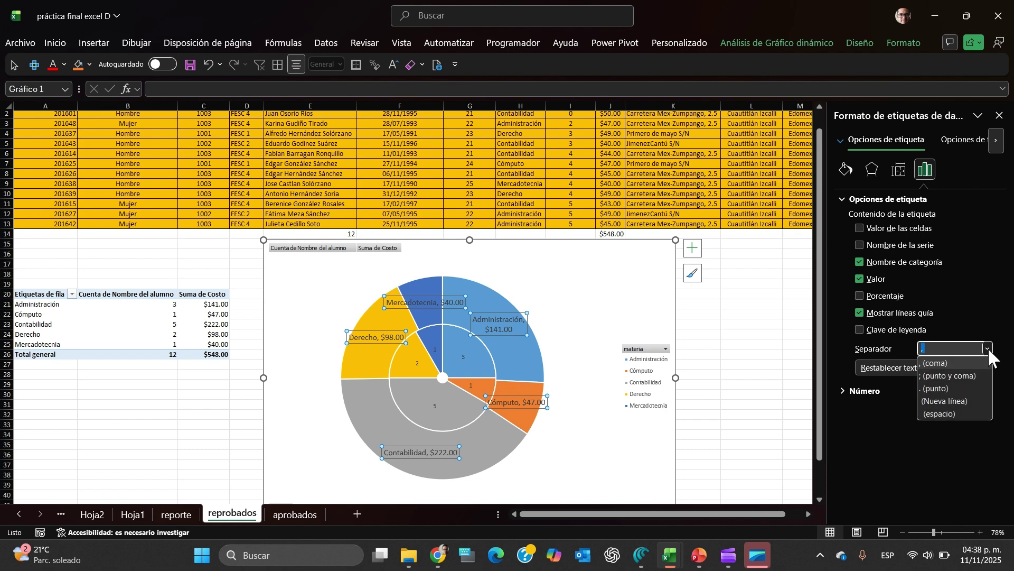
click(949, 403)
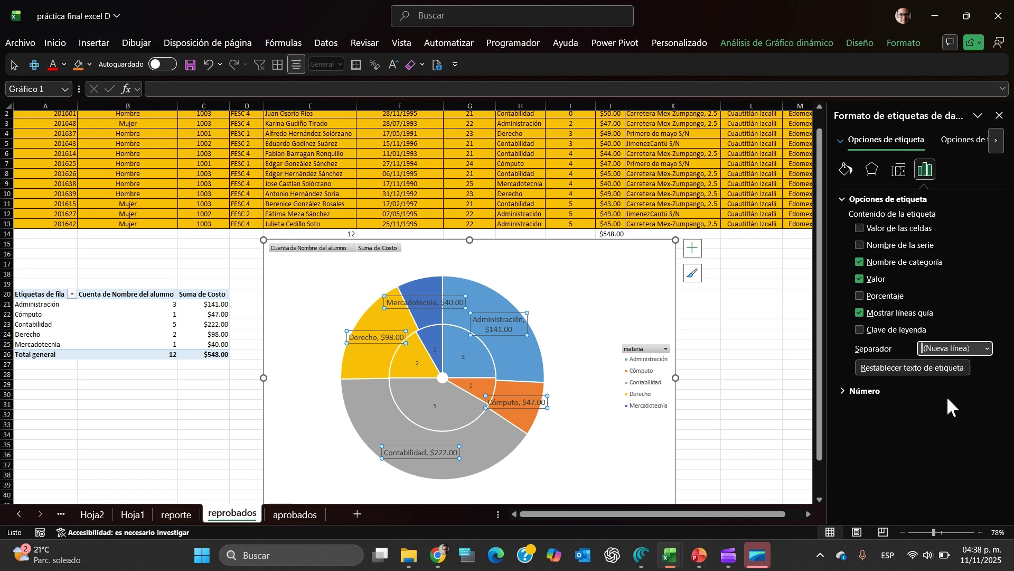
click(693, 433)
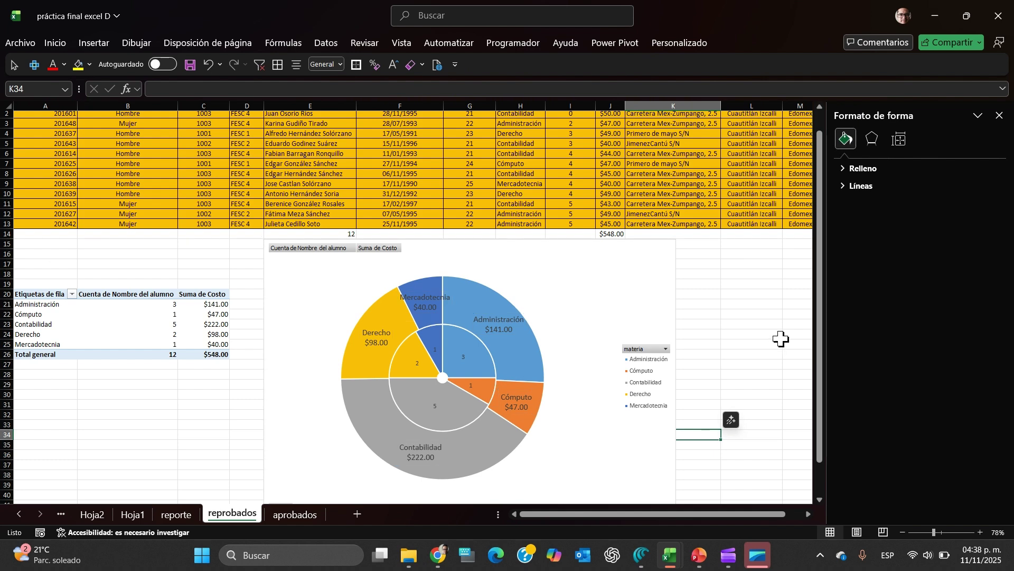
Step: On the aprobados sheet, delete the full rows 2 to 13 holding the failing students, and close the shape format pane
click(288, 515)
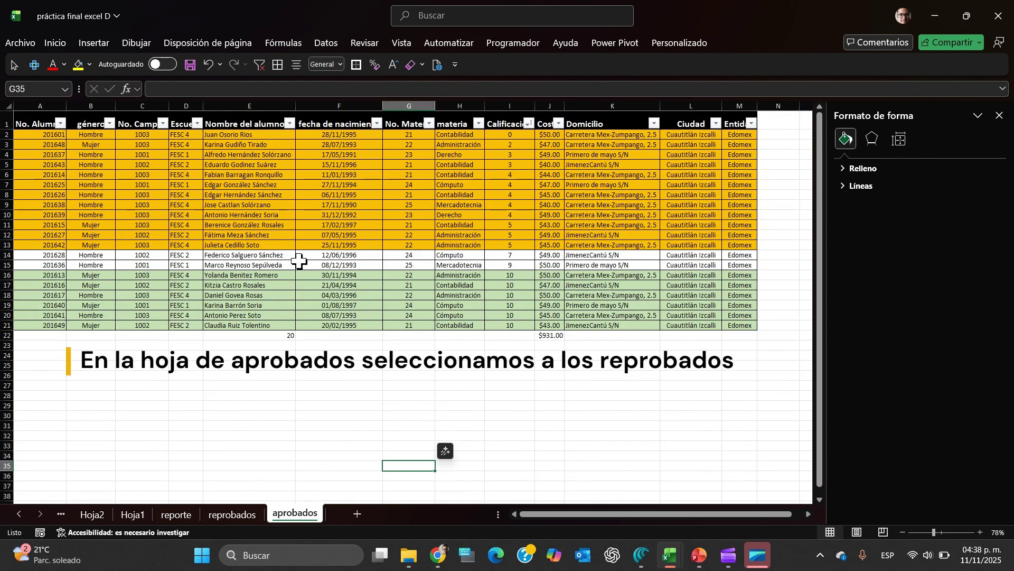
drag(58, 245, 57, 136)
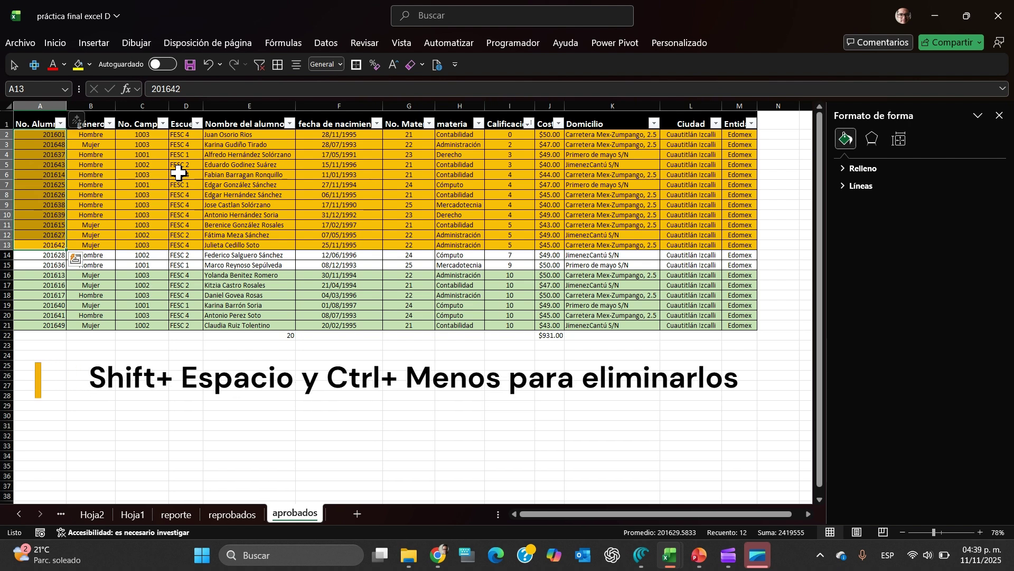
key(shift+space)
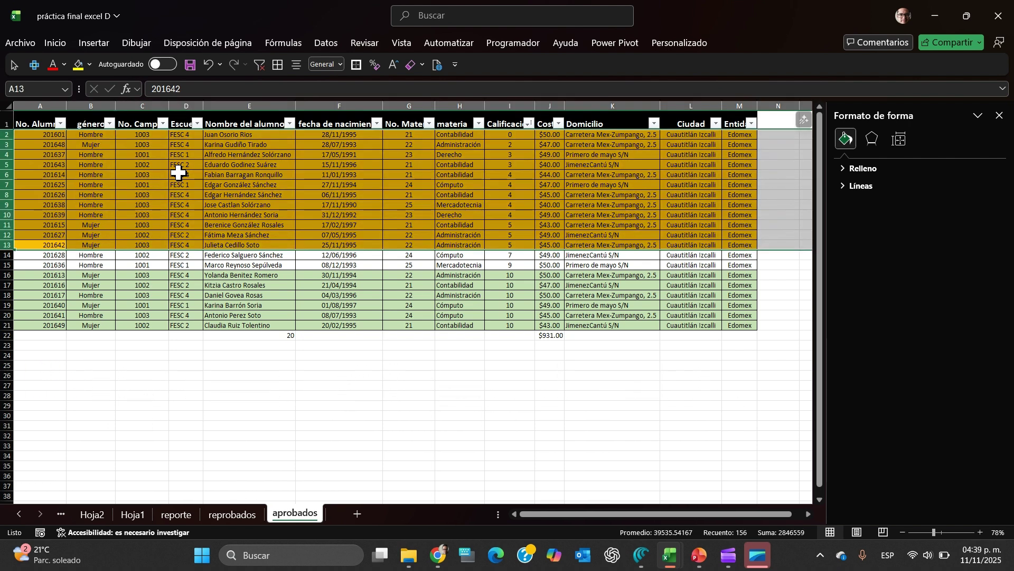
key(ctrl+minus)
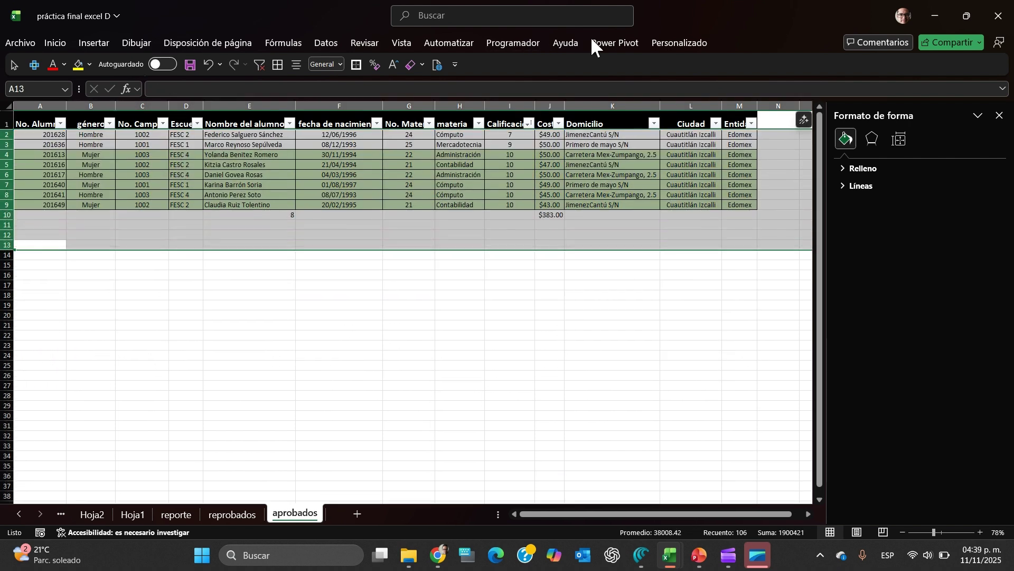
click(999, 116)
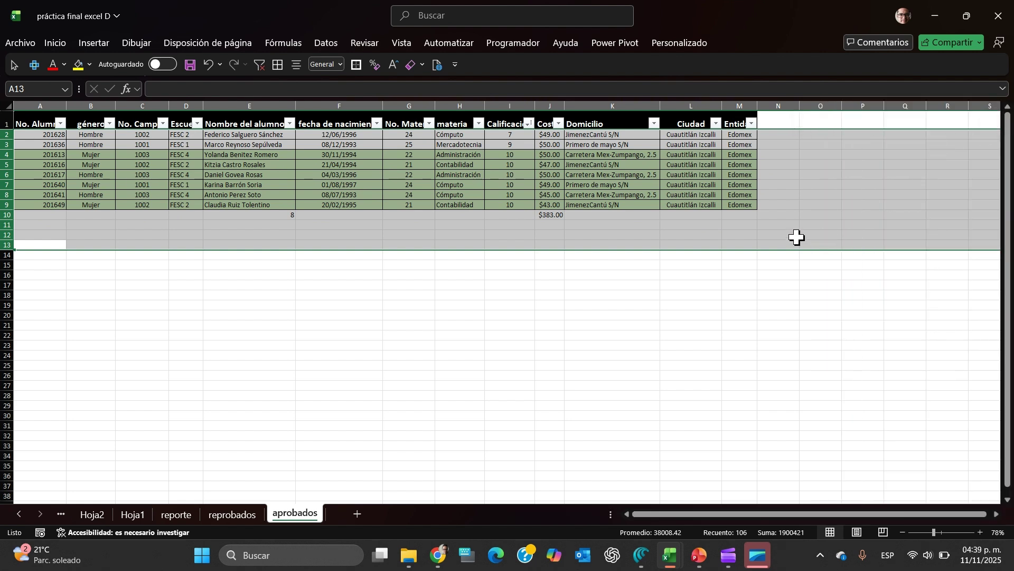
click(539, 285)
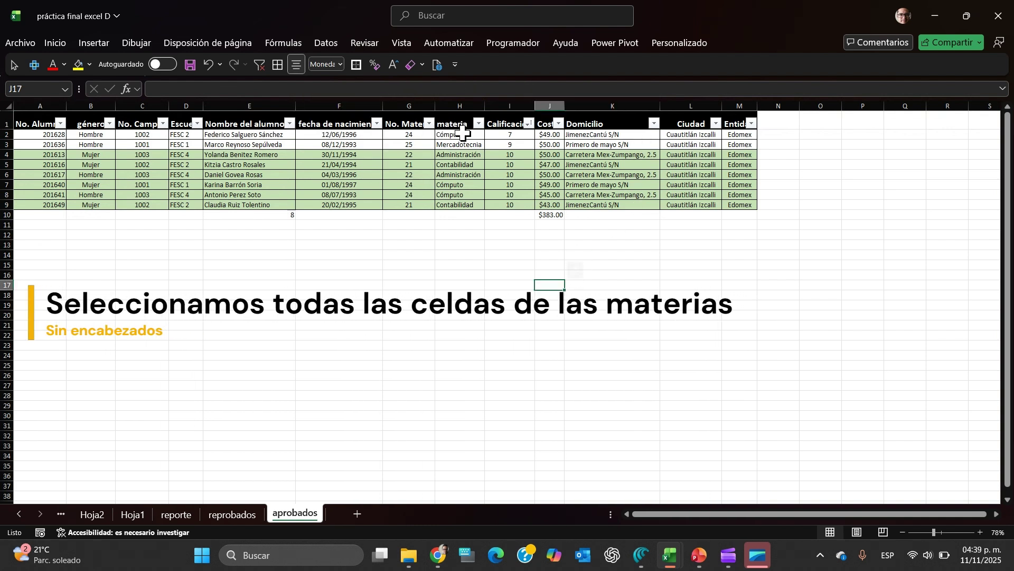
Step: Name the subject cells H2:H9, without the header, as the range MATERIAS
drag(463, 134, 455, 202)
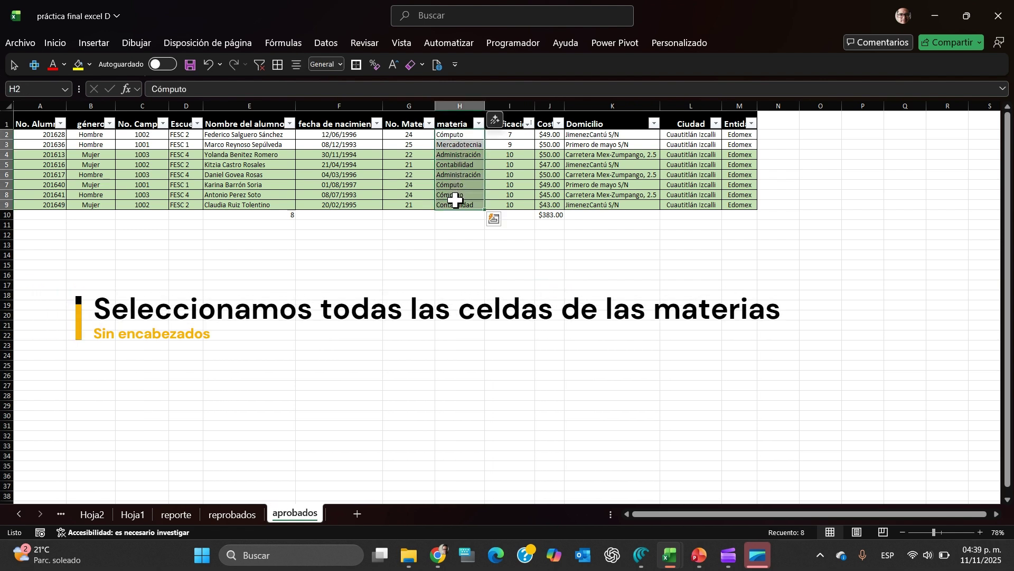
click(33, 89)
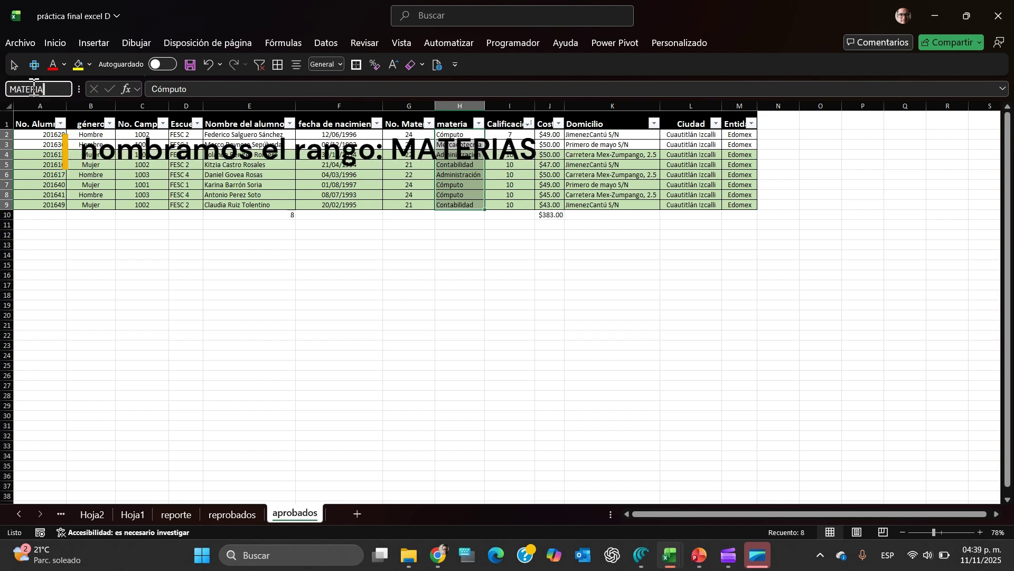
key(Return)
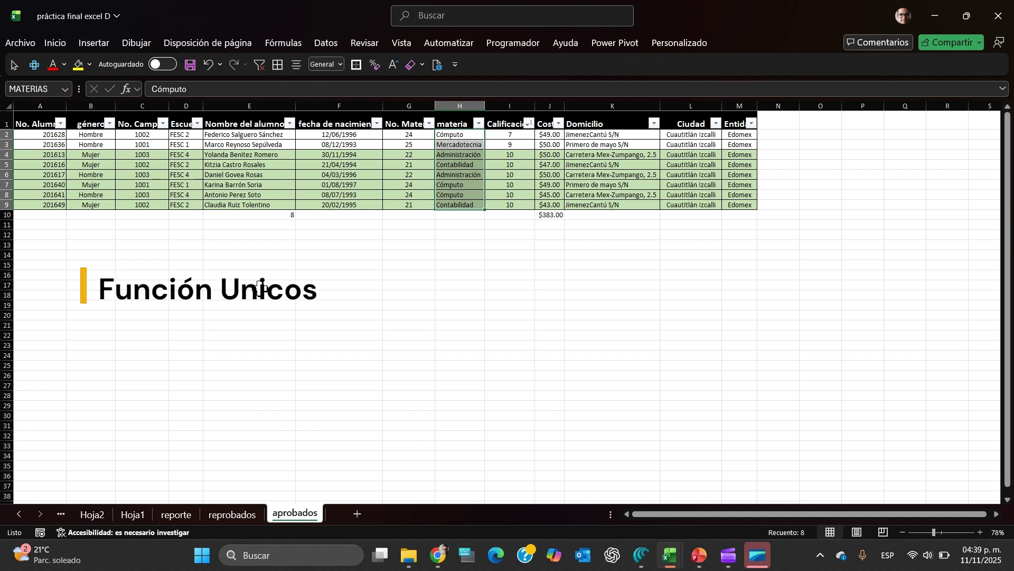
Step: List the distinct subjects from E20 downward with the formula =UNICOS(MATERIAS)
click(259, 306)
key(Down)
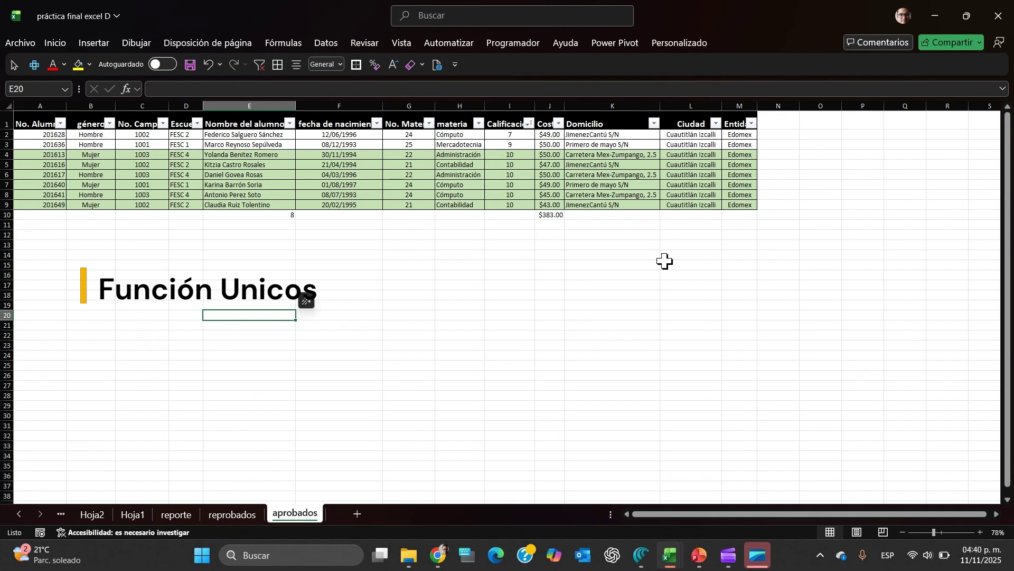
text(=)
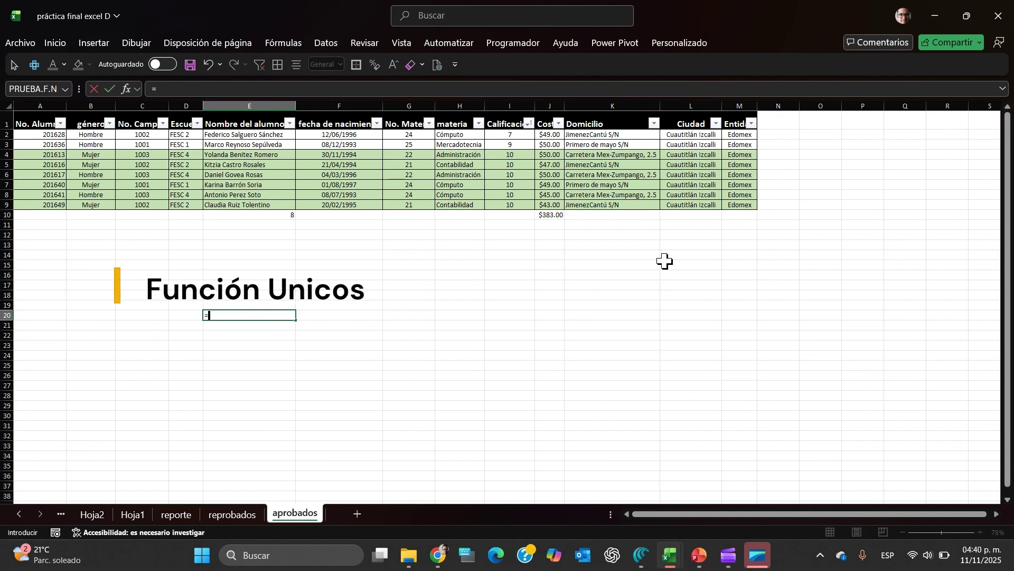
text(UNICO)
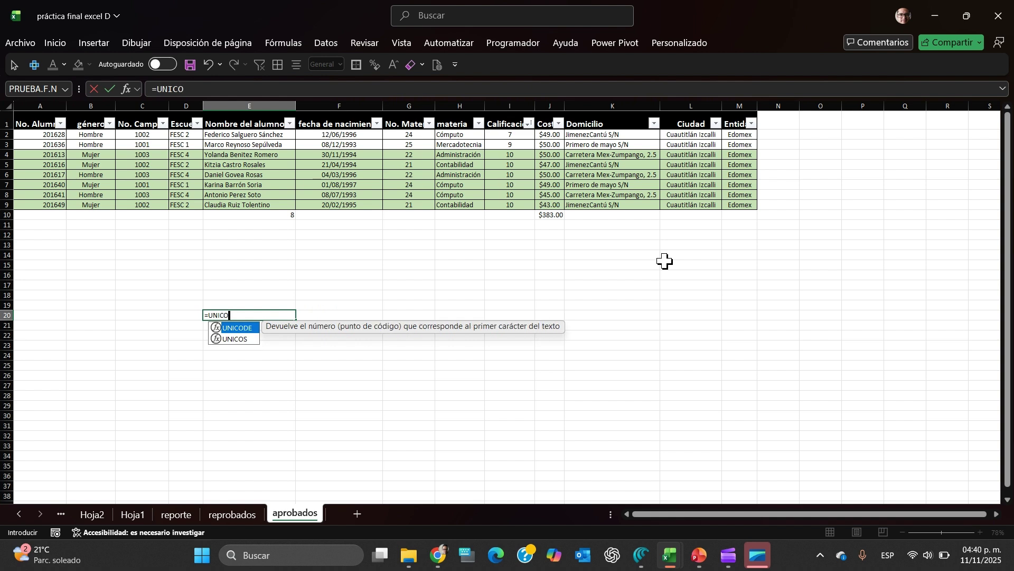
text(S(MATERIAS)
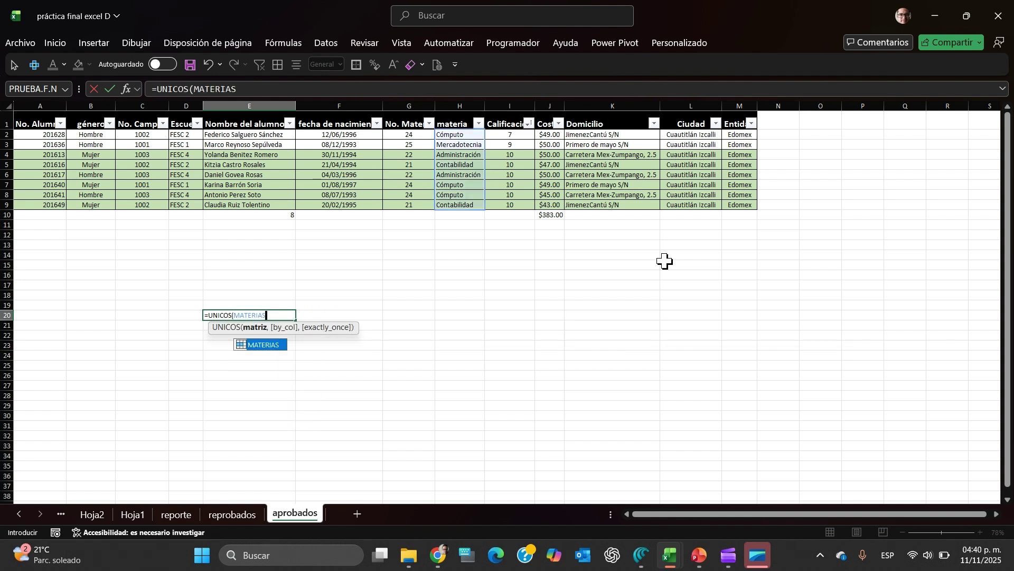
text())
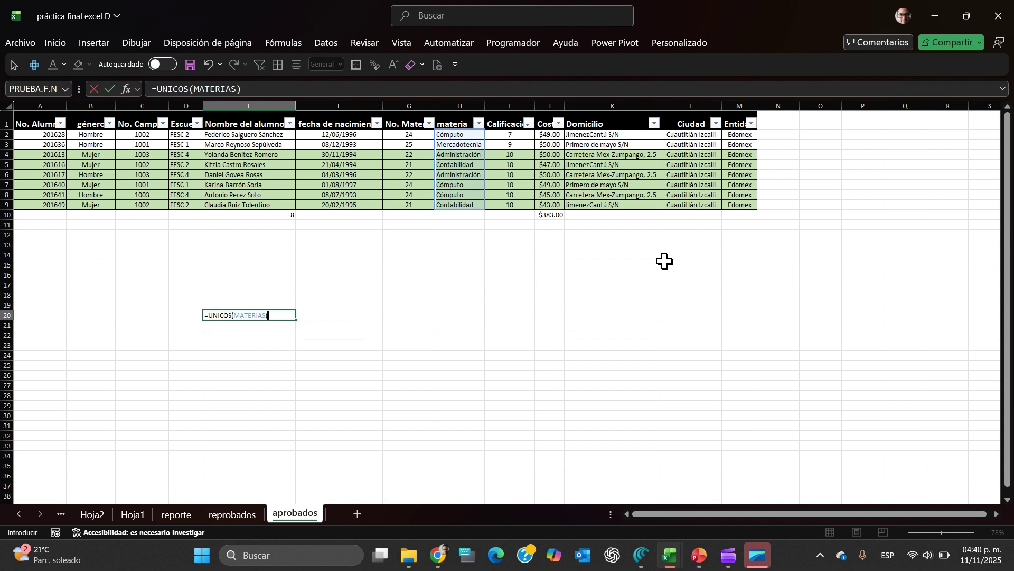
key(Return)
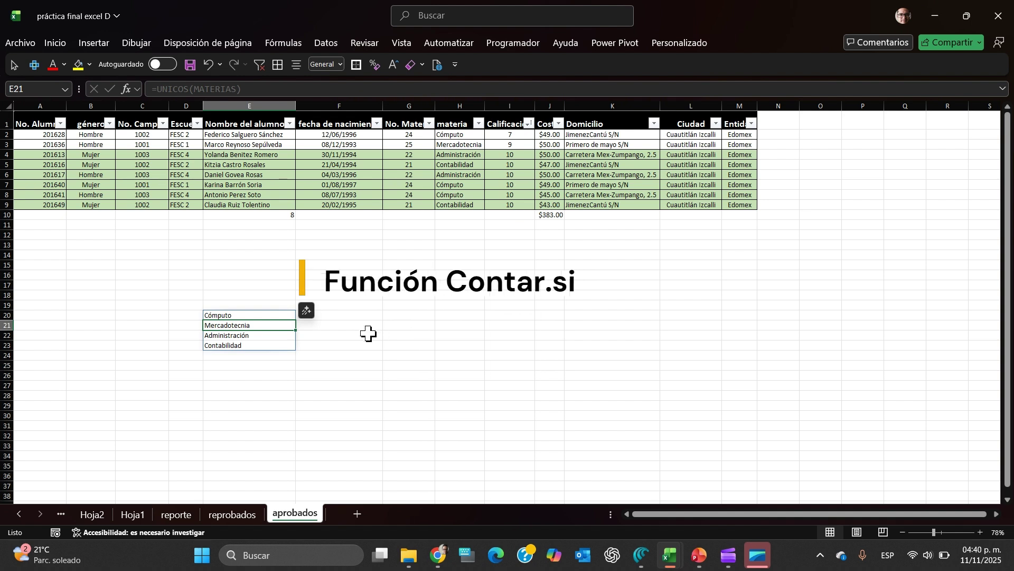
Step: Count the students of the first listed subject in F20 with =CONTAR.SI(MATERIAS,E20)
click(354, 316)
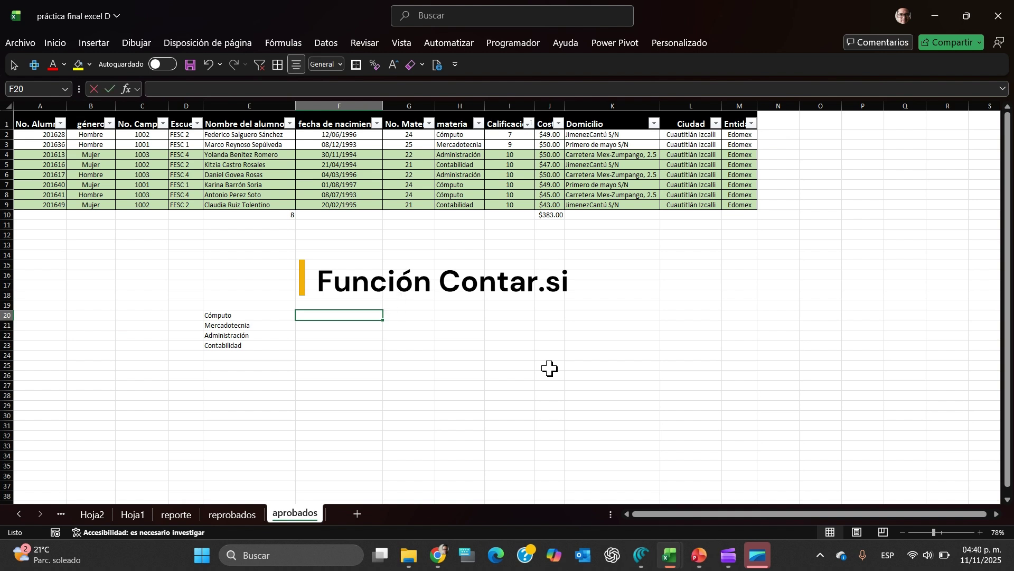
text(=CONTAR.SI()
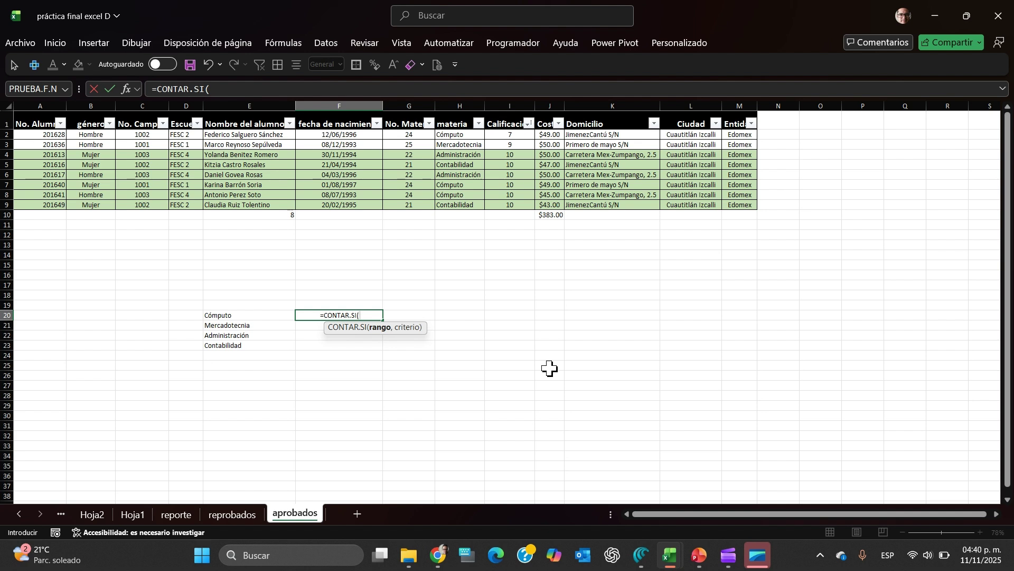
text(MATERIAS,)
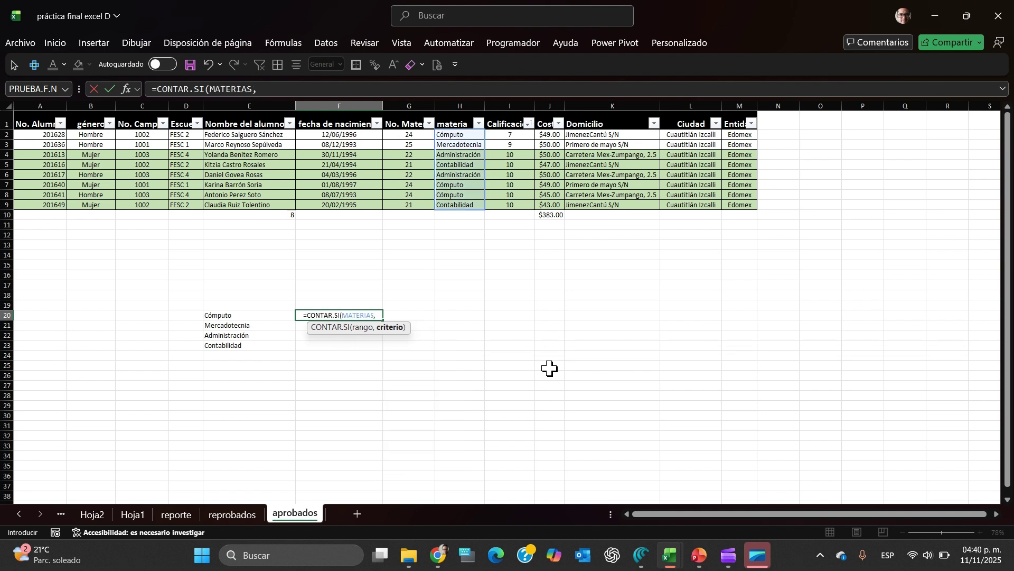
click(229, 315)
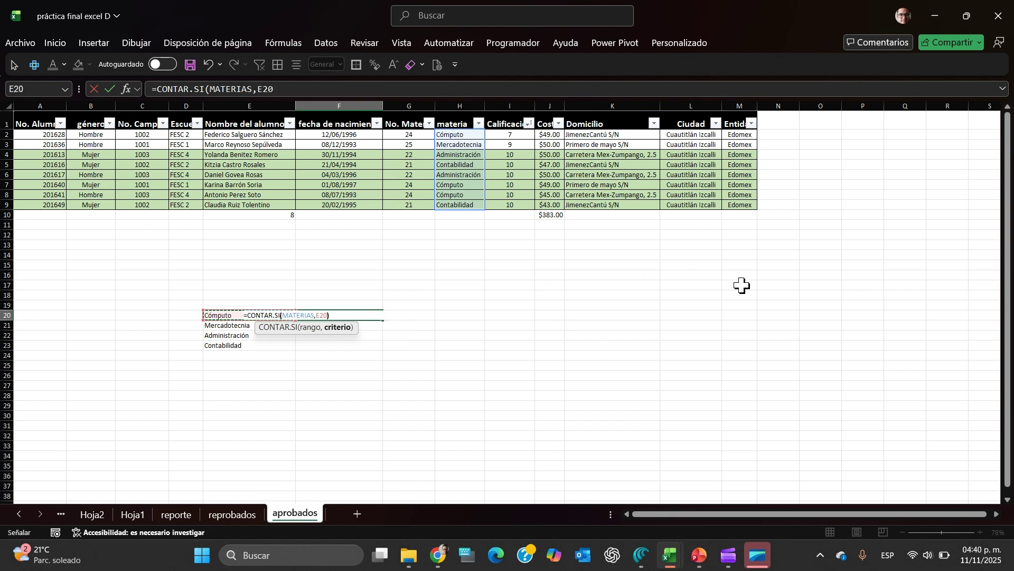
text())
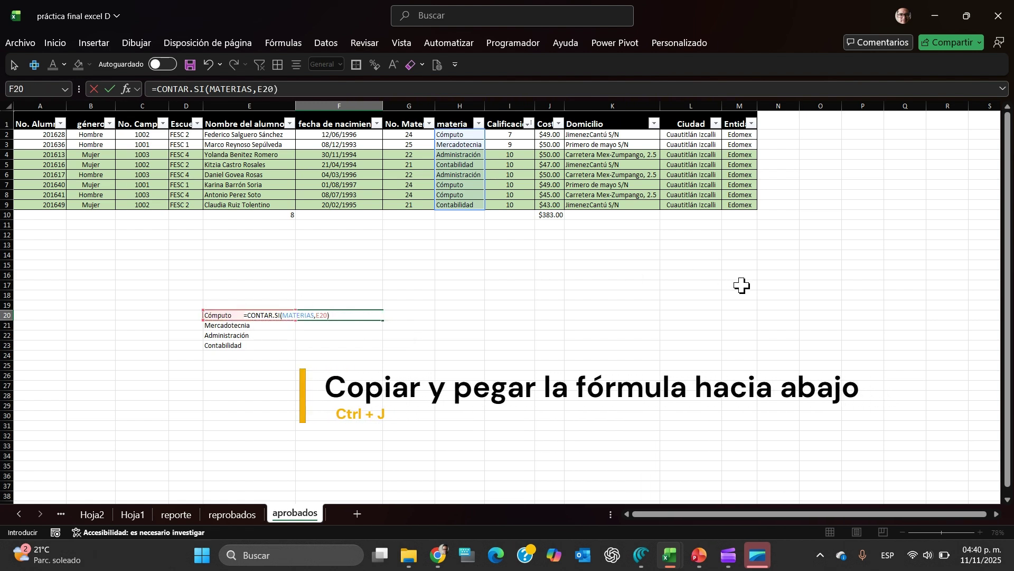
key(Return)
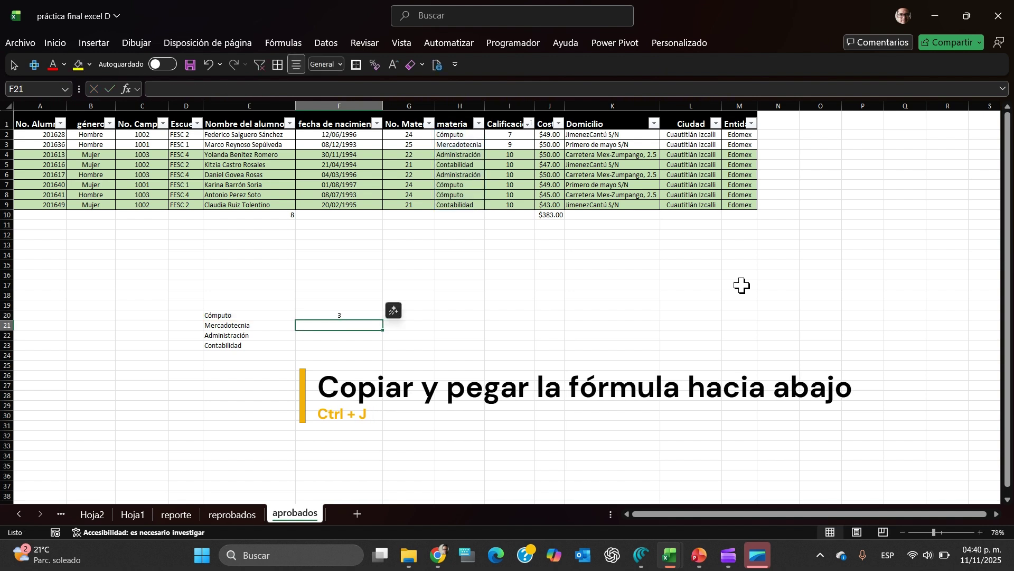
Step: Fill the CONTAR.SI formula from F20 down to F23 for the remaining subjects
click(343, 314)
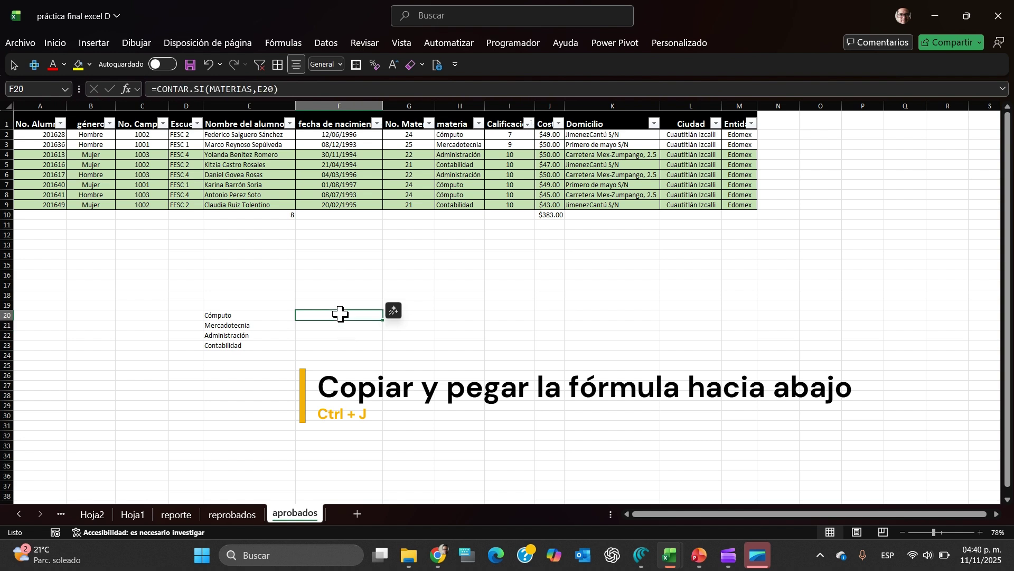
drag(386, 320, 386, 320)
double_click(386, 320)
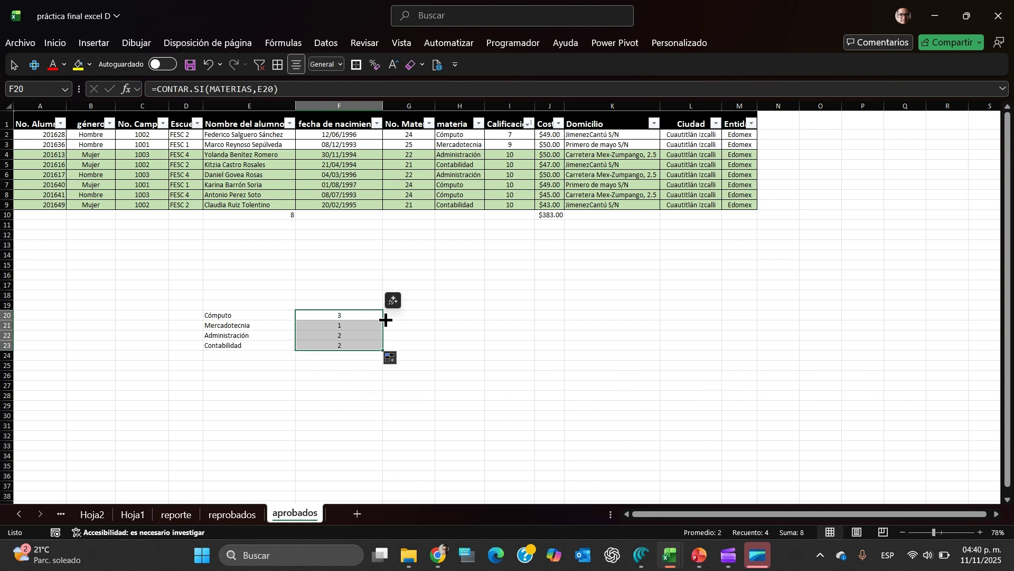
Step: Head the subject summary with "Materia" in E19 and "Alumnos aprobados" in F19
click(213, 305)
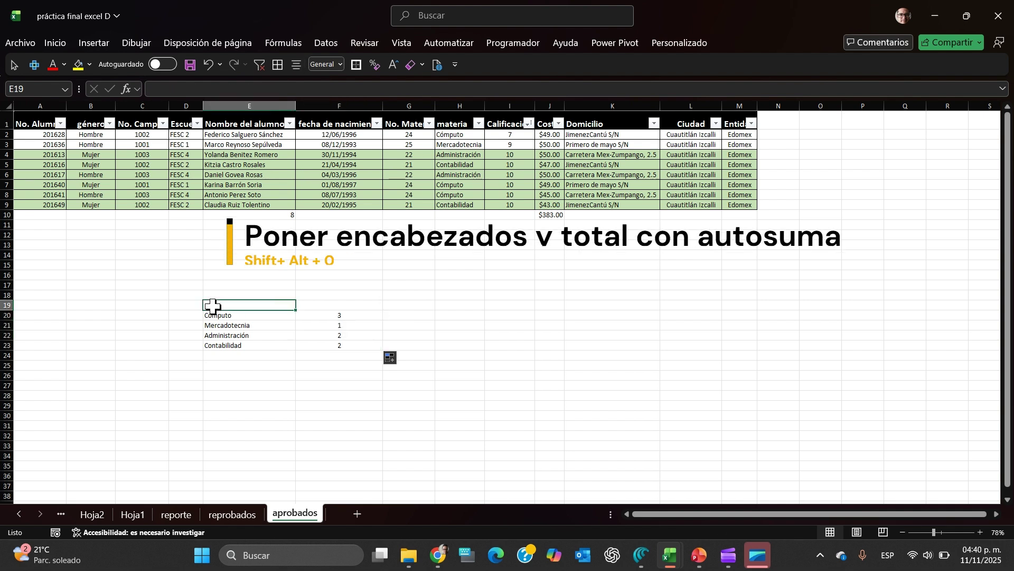
text(me)
key(BackSpace)
key(BackSpace)
text(ATERIA)
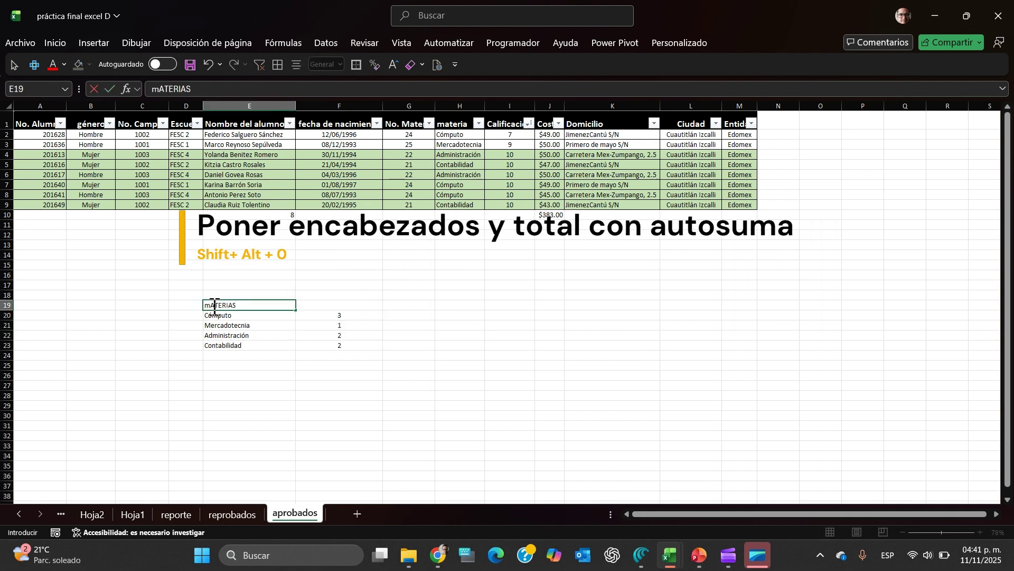
key(Tab)
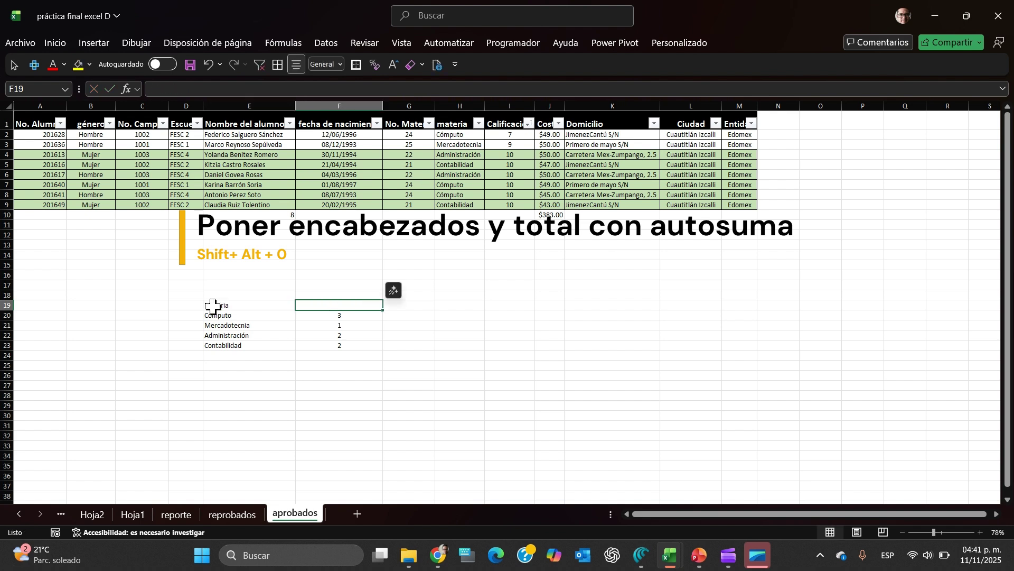
text(Alumnos aprobados)
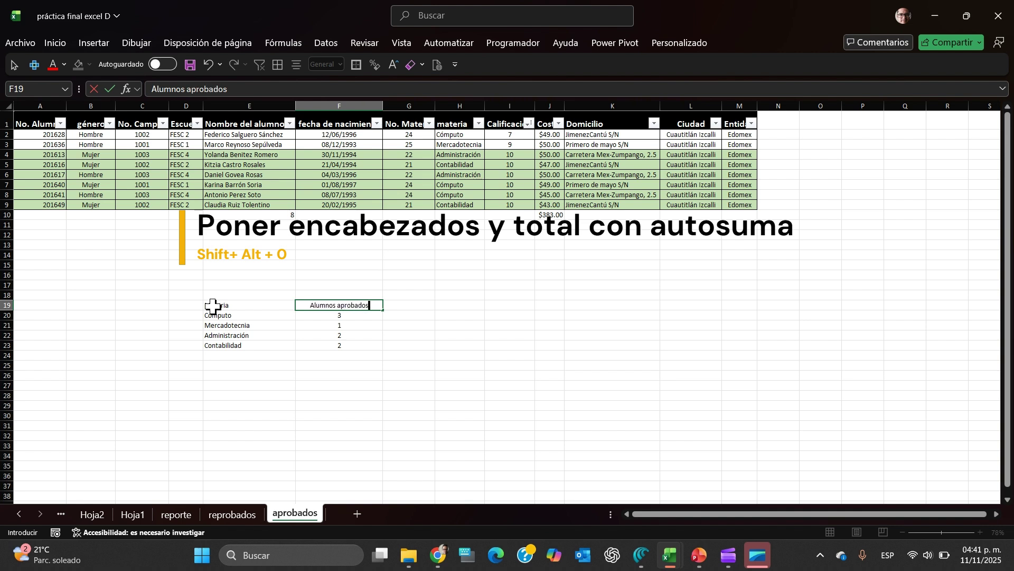
Step: Total the approved-student counts in F24 with AutoSum
click(328, 356)
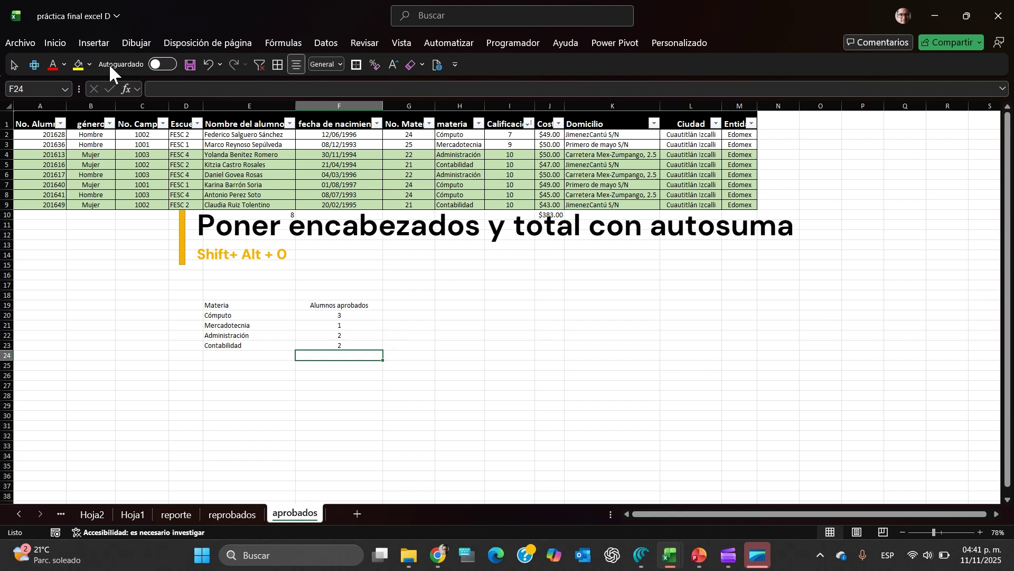
click(60, 42)
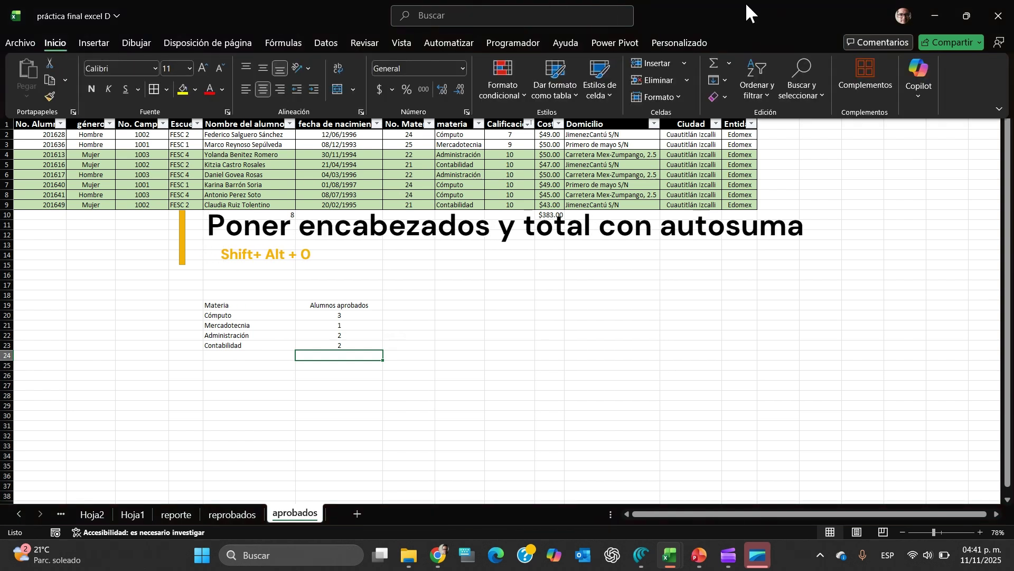
key(alt+shift+0)
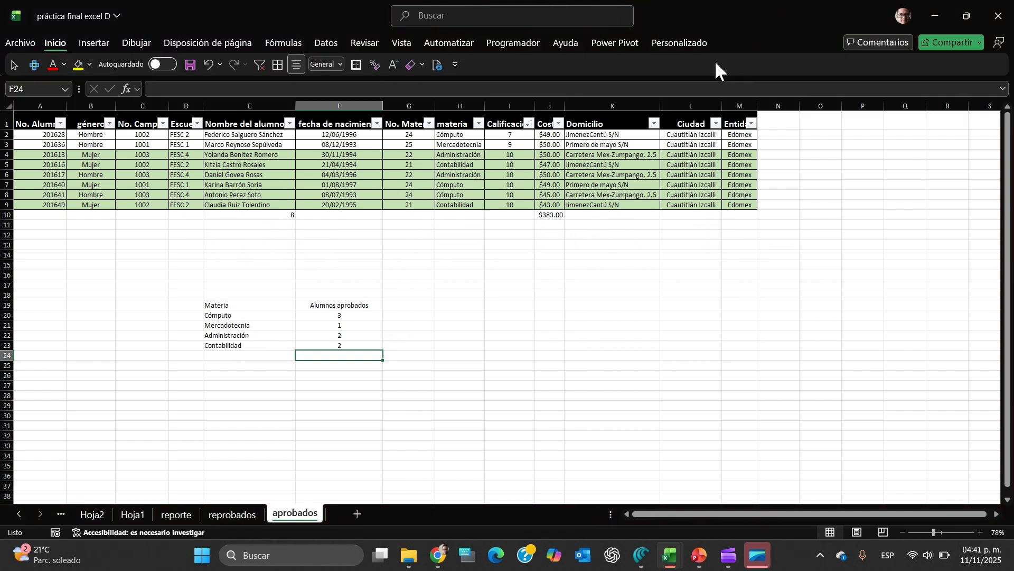
key(Return)
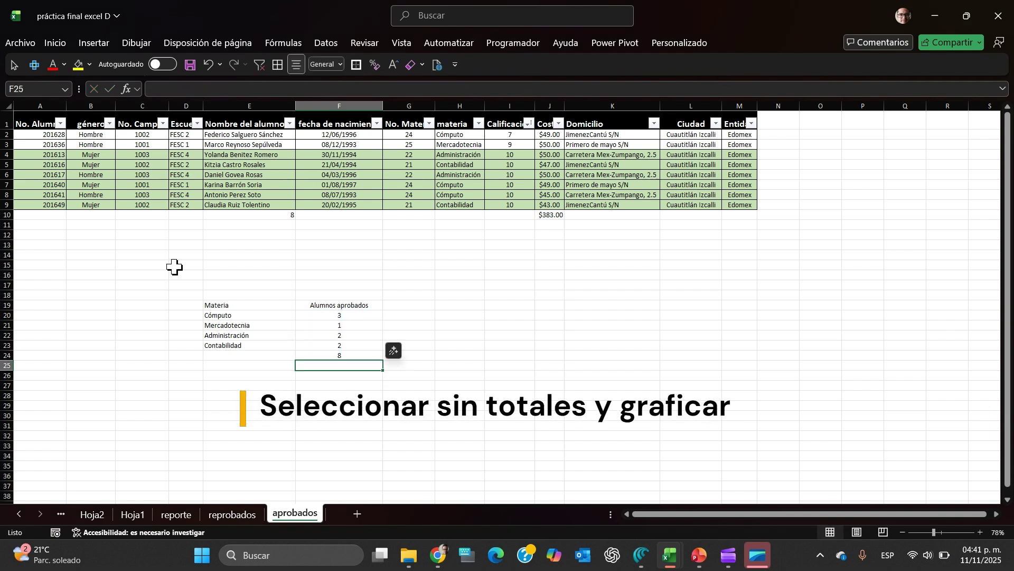
Step: Insert a 2D pie chart from the subject summary E19:F23, leaving out the total row
click(242, 296)
key(Down)
key(shift+Right)
key(shift+Down)
key(shift+Down)
key(shift+Down)
key(shift+Down)
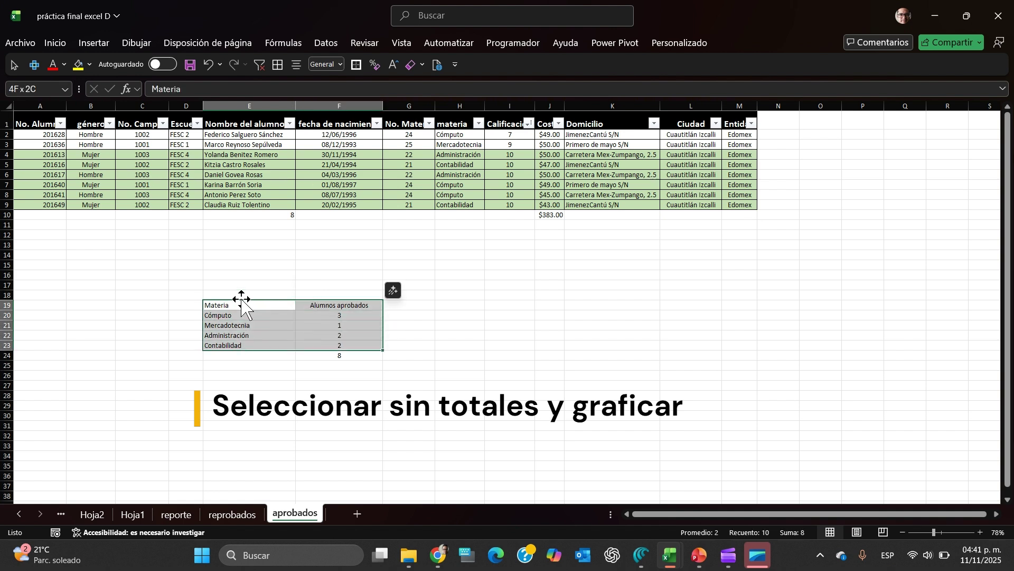
click(102, 43)
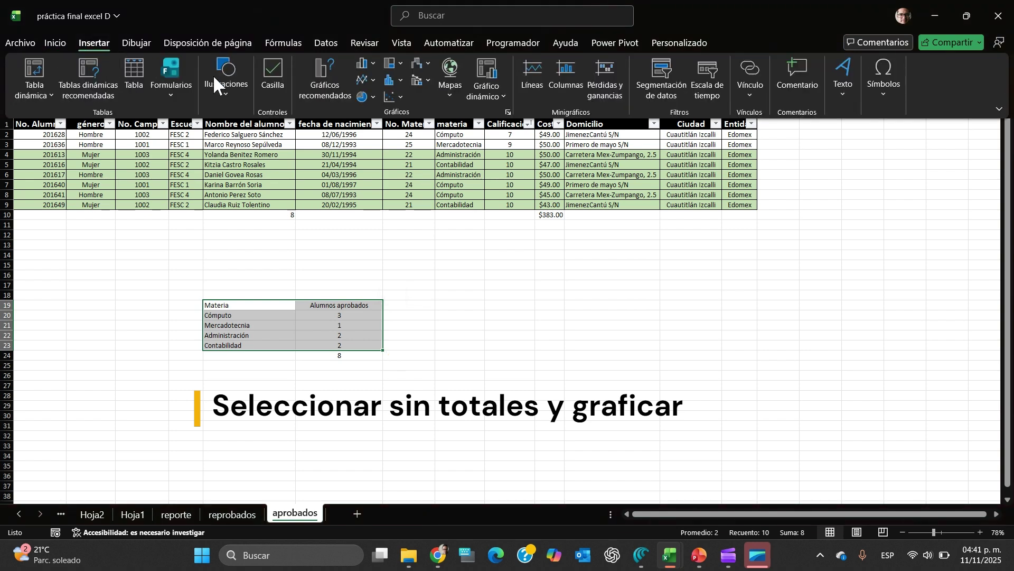
click(366, 96)
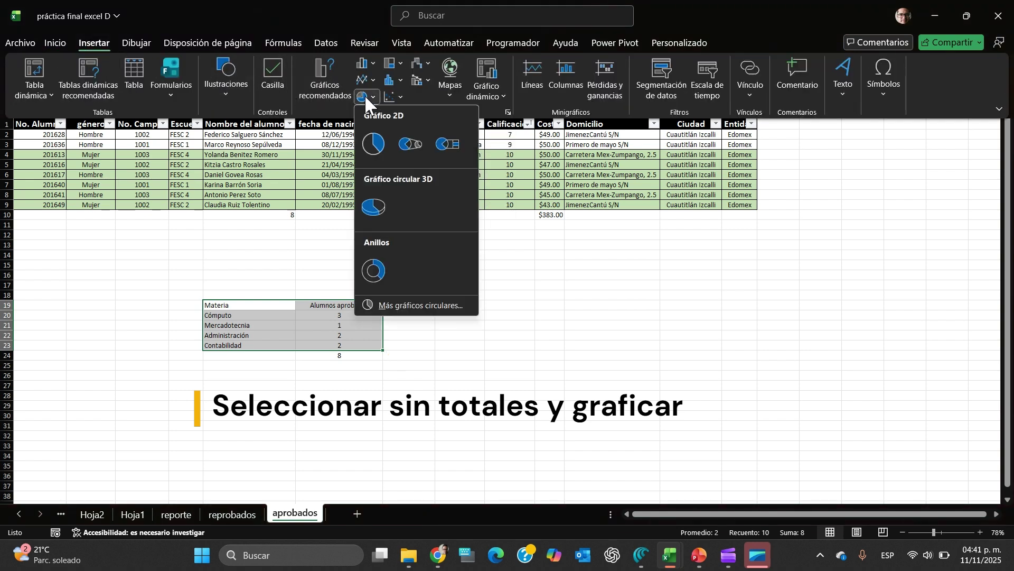
click(374, 138)
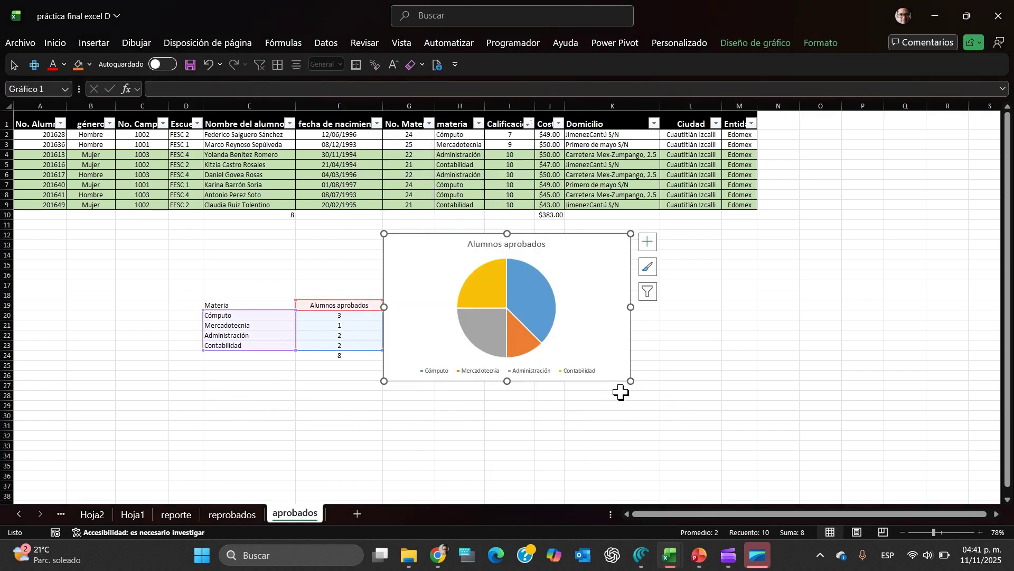
Step: Enlarge the Alumnos aprobados pie chart down to about row 36 and add data labels to its slices
drag(631, 381, 748, 483)
click(603, 340)
right_click(602, 337)
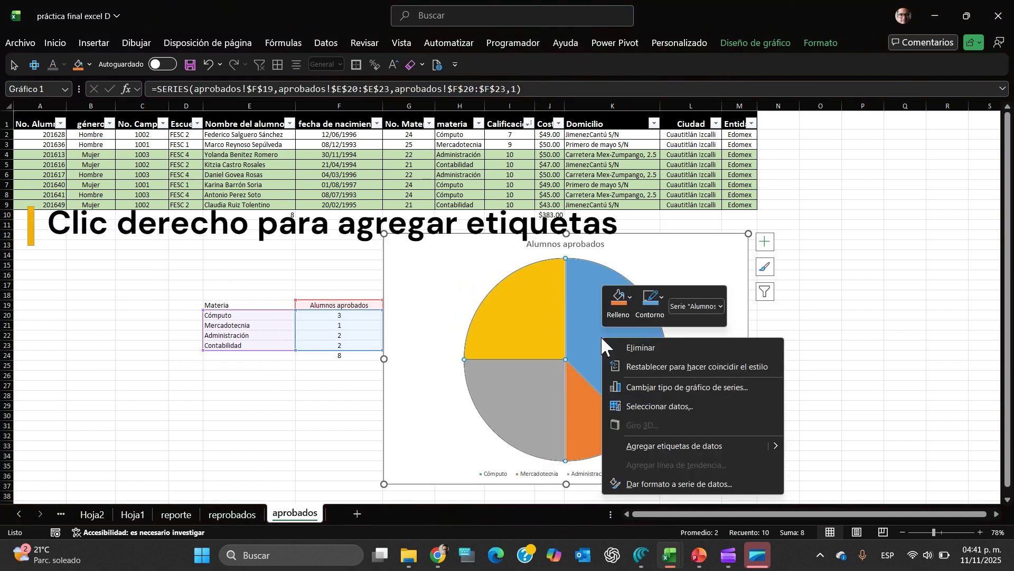
click(710, 445)
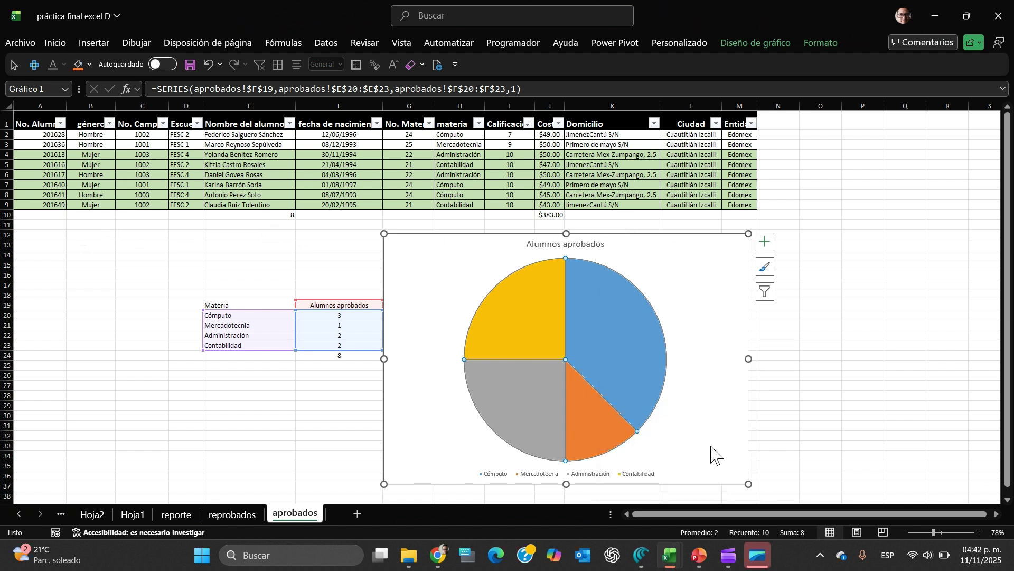
Step: Show the category name along with the value in the pie's data labels, separated by a new line
right_click(637, 328)
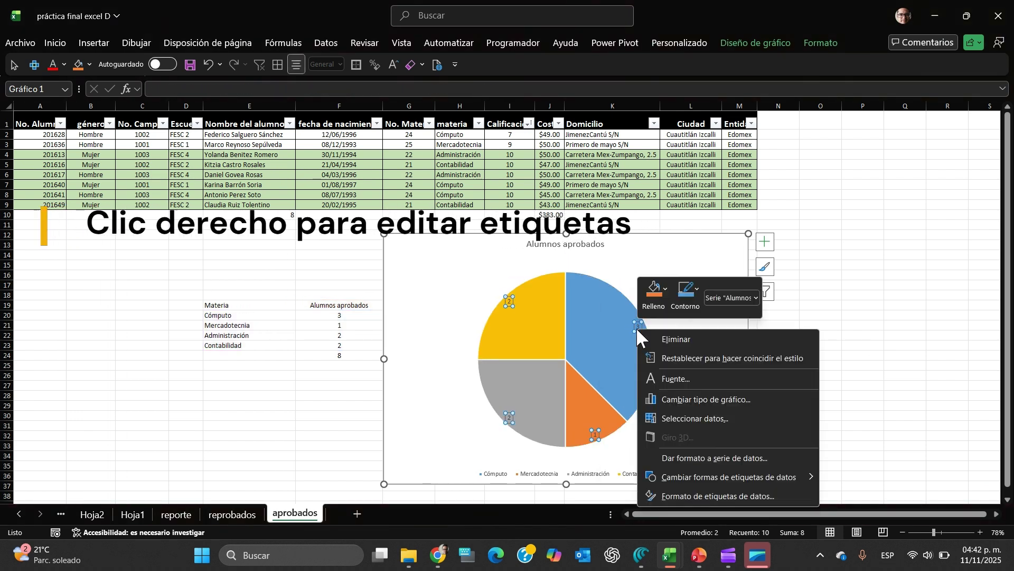
click(735, 492)
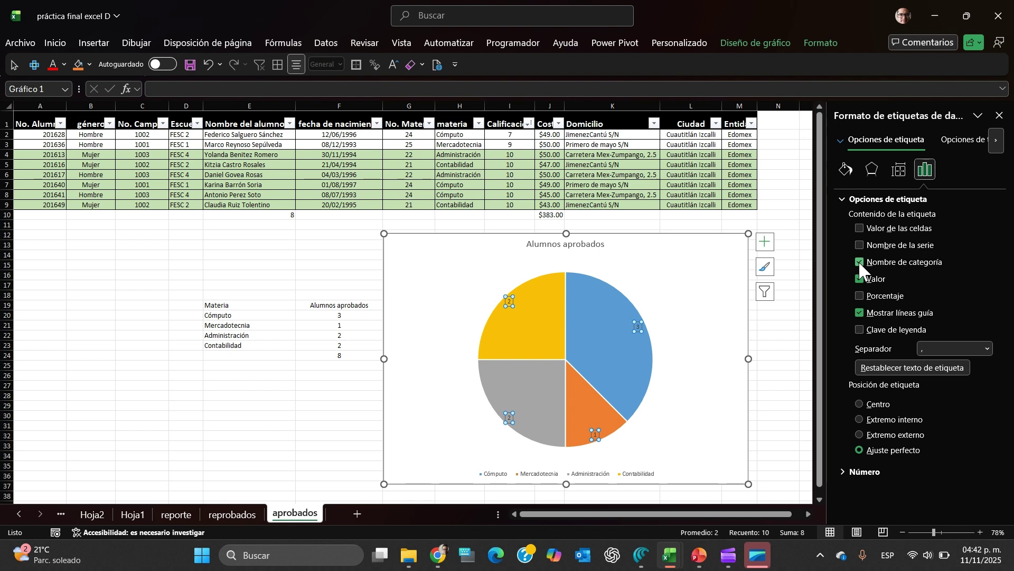
click(986, 348)
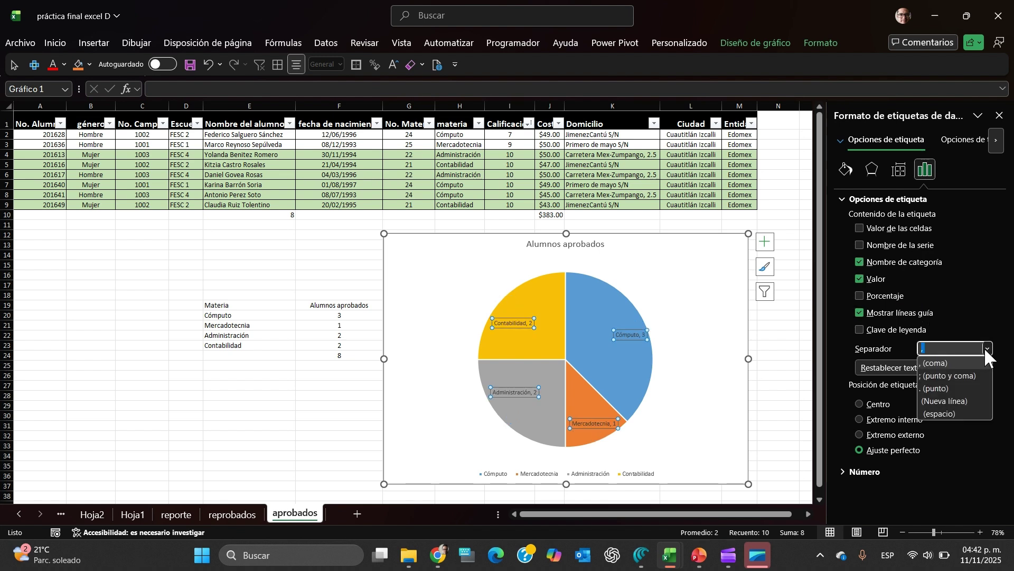
click(956, 400)
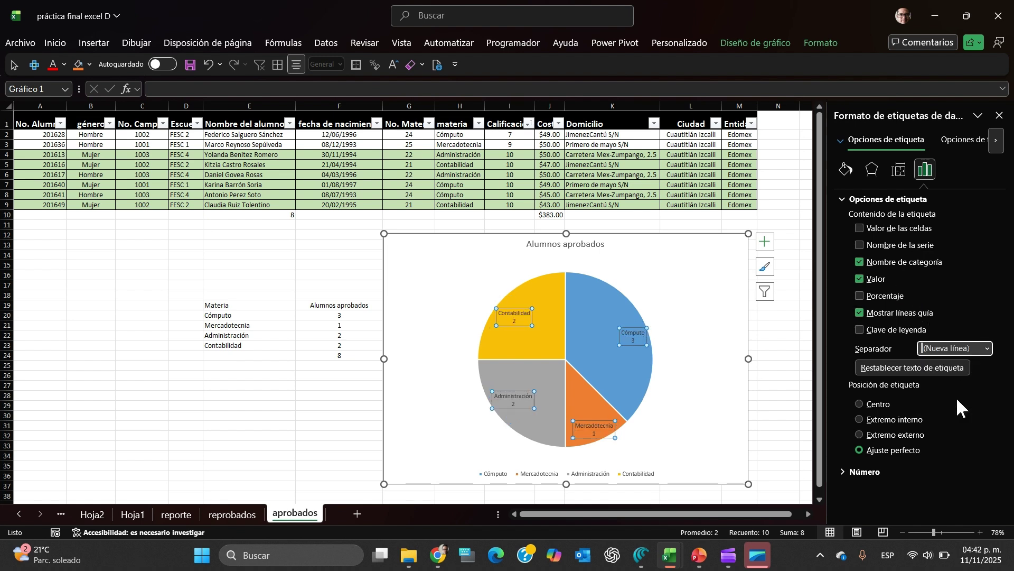
Step: Increase the font size of the pie chart's data labels to 12
click(51, 39)
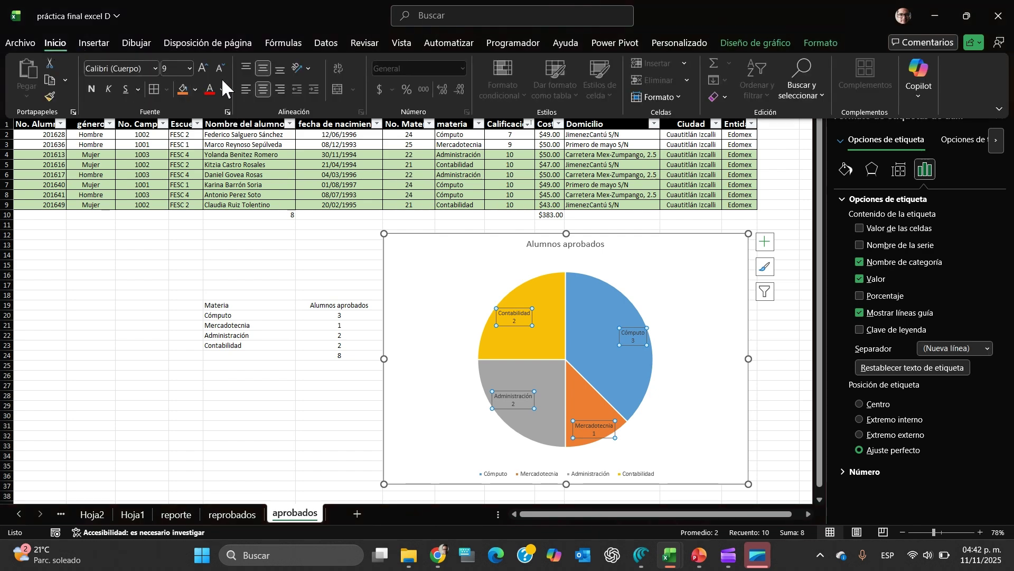
click(204, 67)
click(202, 65)
click(202, 65)
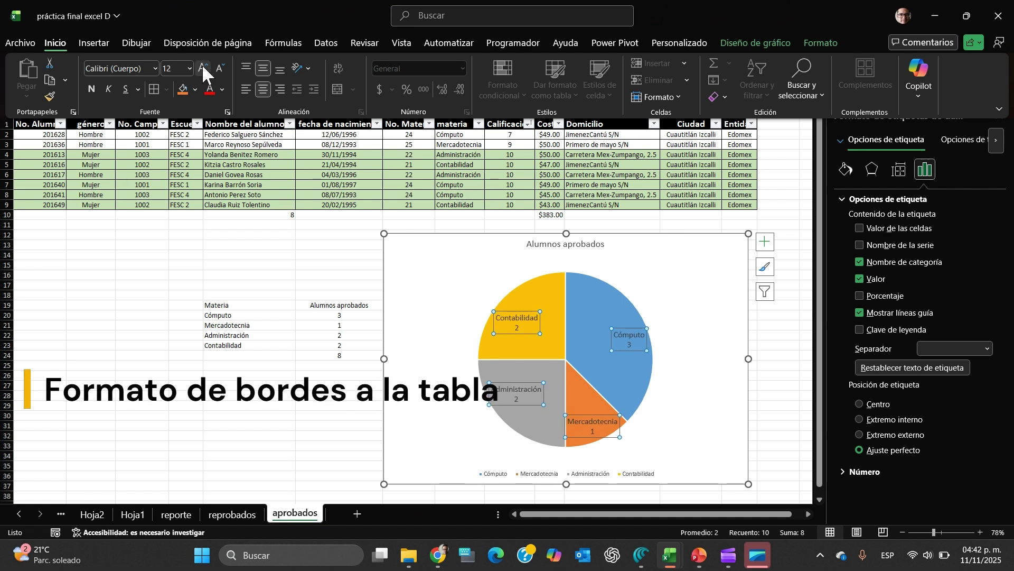
key(ctrl+F1)
Step: Apply all borders to the subject and count cells E20:F23
click(340, 369)
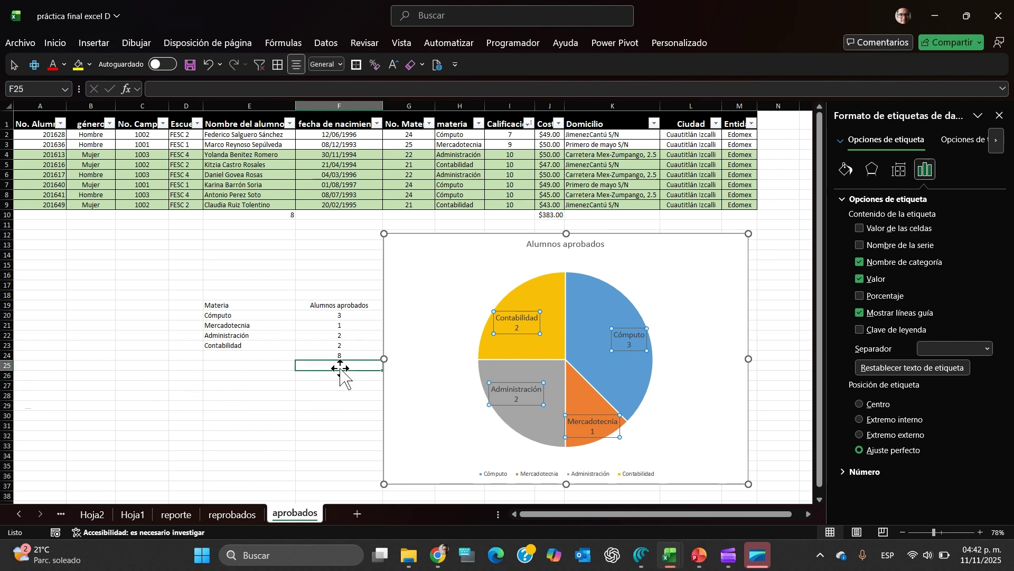
click(354, 314)
key(shift+Left)
key(shift+Down)
key(shift+Down)
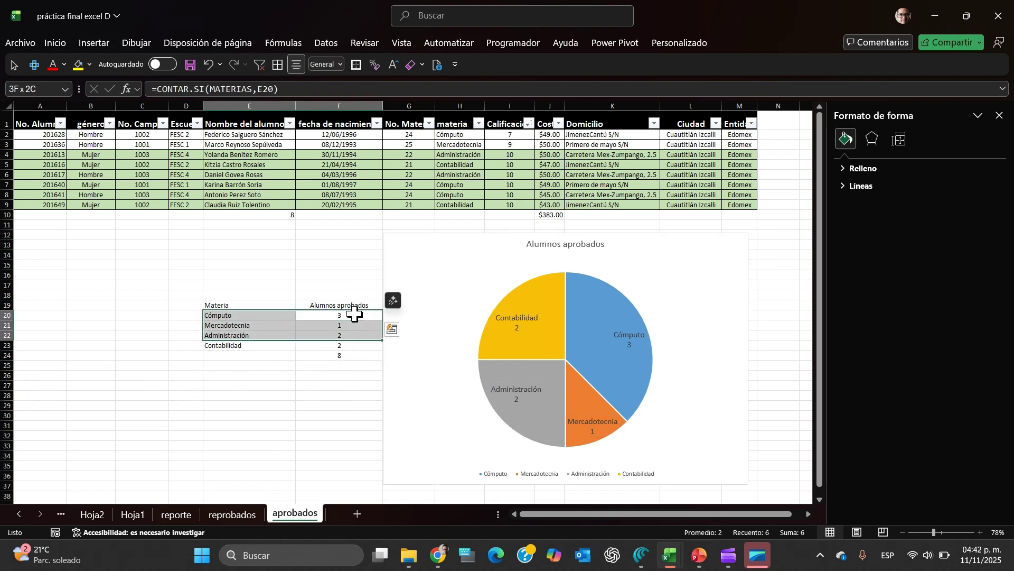
key(shift+Down)
key(alt)
key(Down)
key(Escape)
Step: Apply the Bueno cell style to the summary headers E19:F19 and close the shape formatting pane
key(Up)
key(shift+Left)
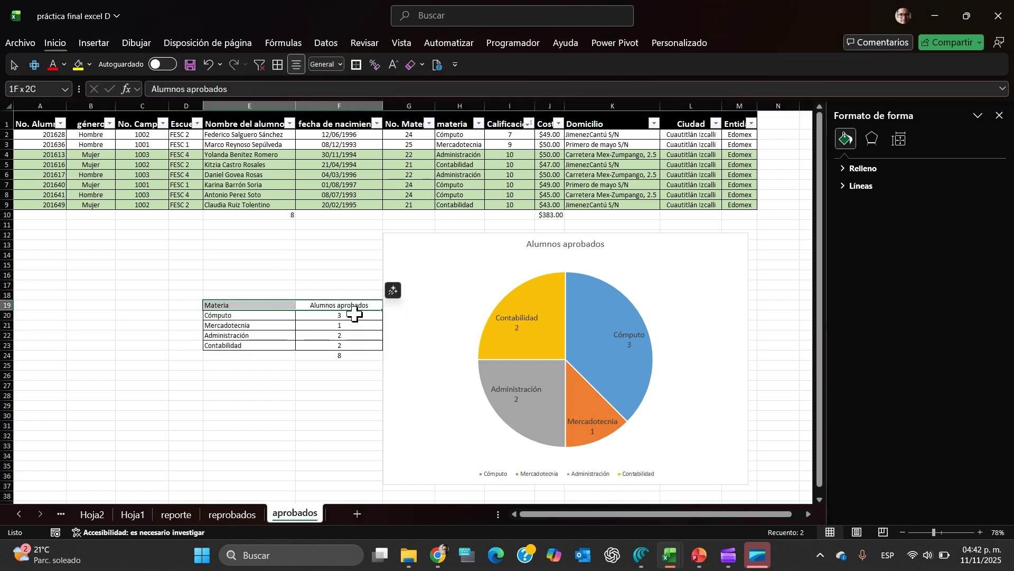
click(59, 40)
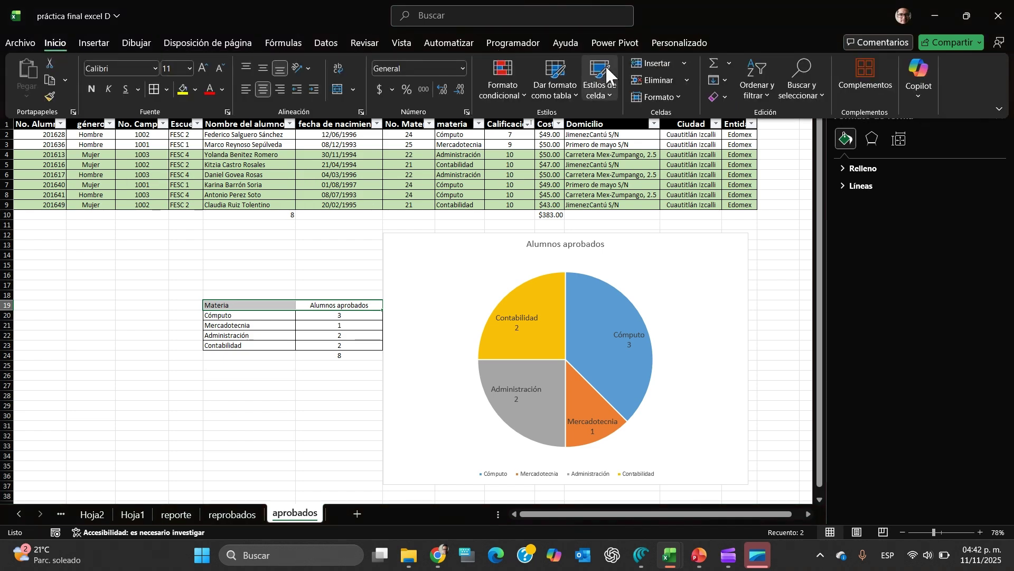
click(612, 94)
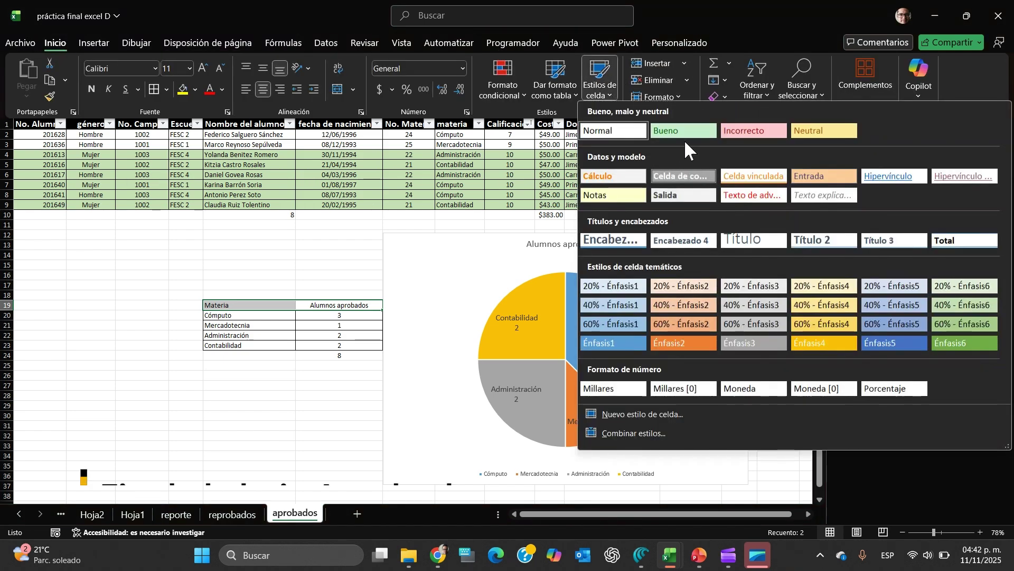
click(683, 131)
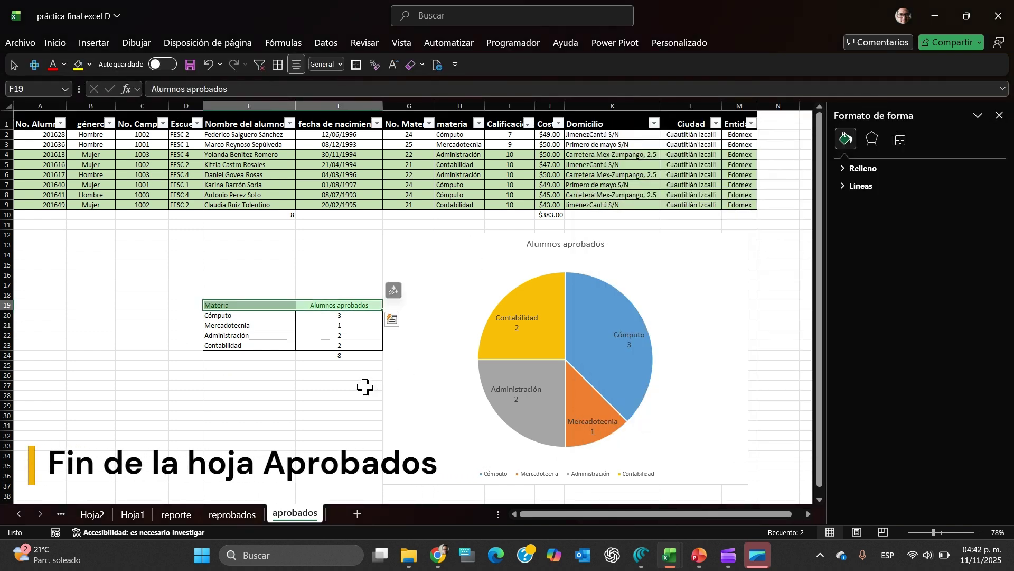
click(350, 377)
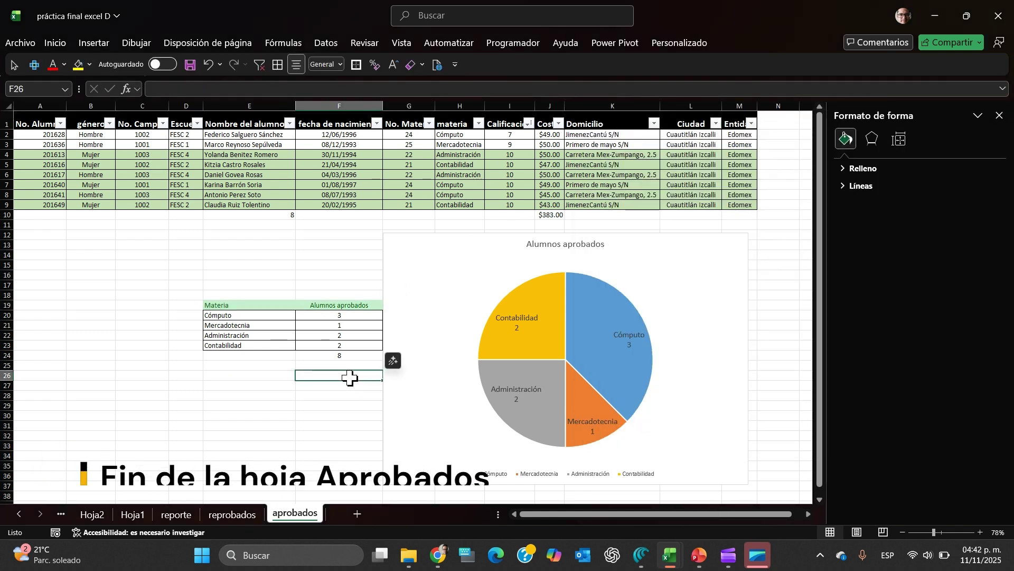
click(999, 115)
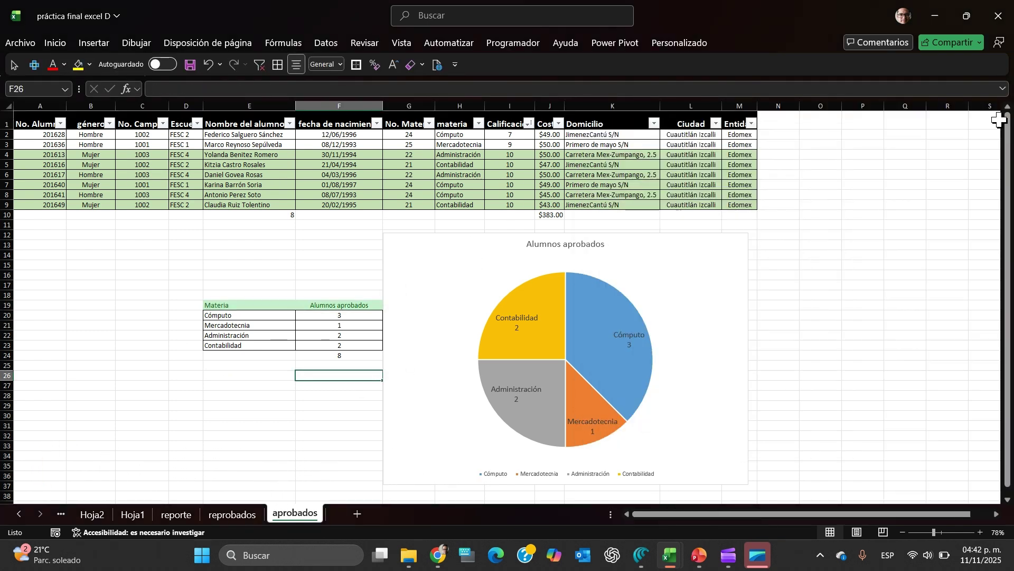